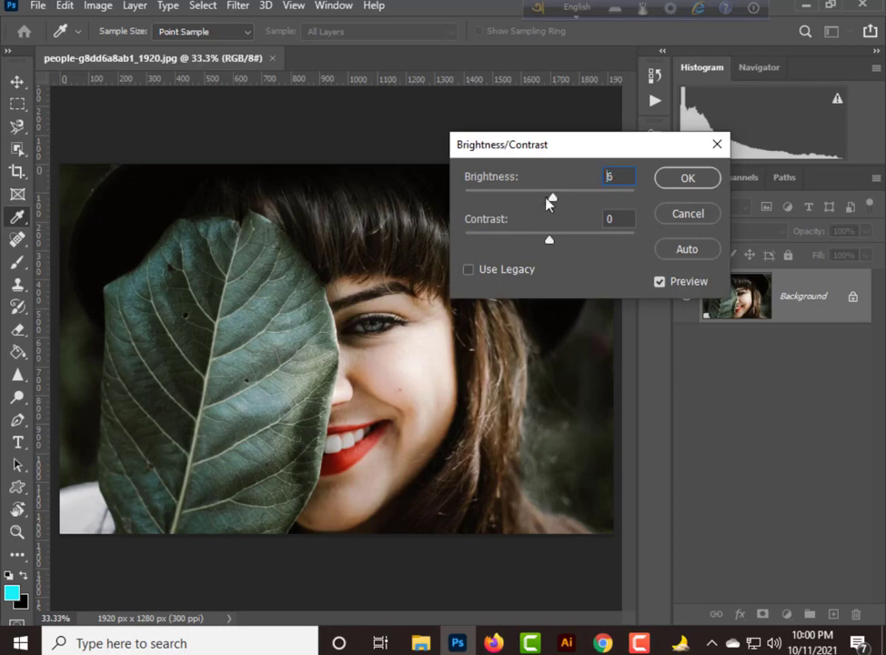
Darken the photo with Brightness/Contrast, setting brightness to -130 and contrast to about 73
{"action": "left_click_drag", "start_coordinate": [547, 199], "coordinate": [487, 200]}
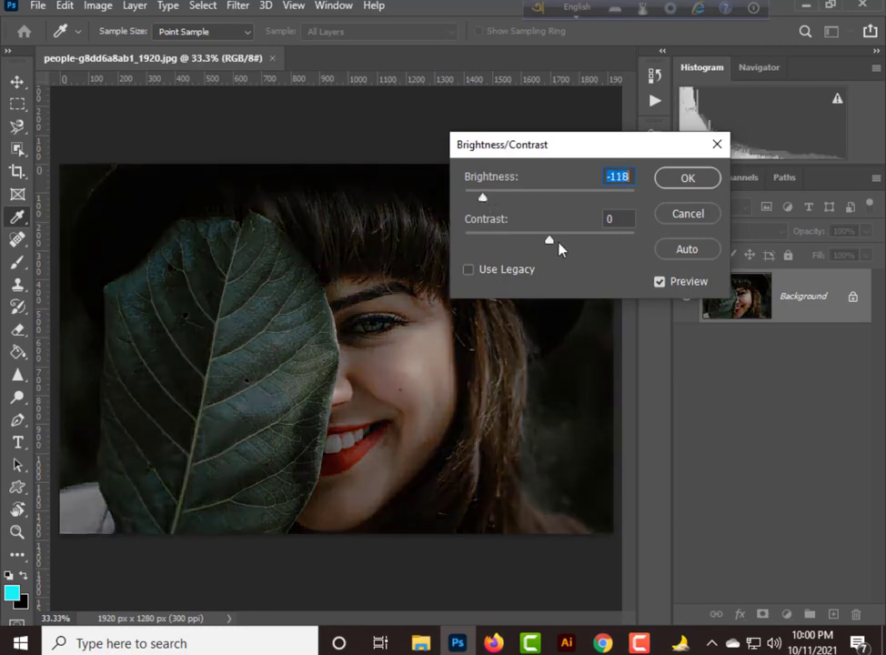
{"action": "left_click_drag", "start_coordinate": [548, 240], "coordinate": [612, 241]}
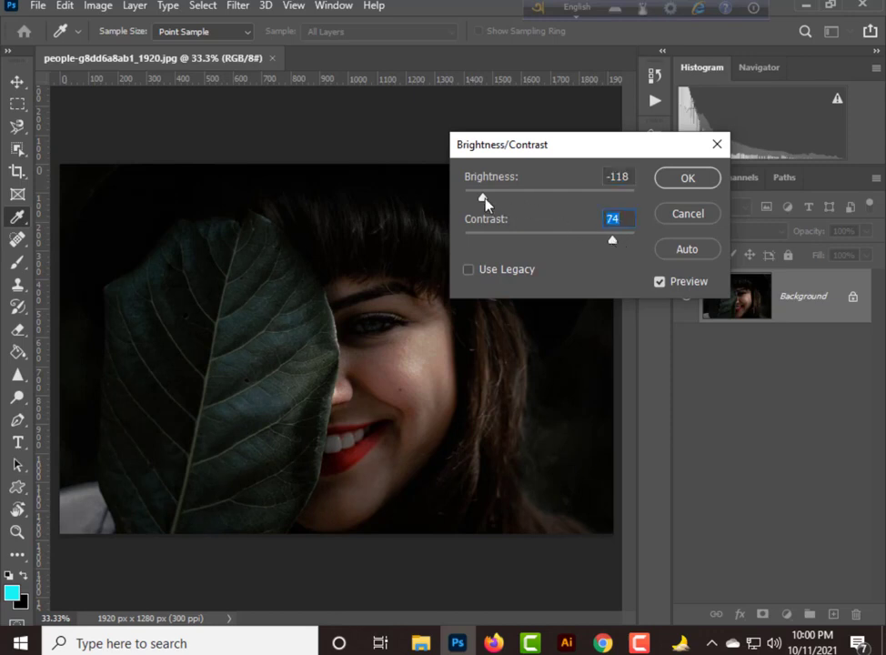
{"action": "left_click_drag", "start_coordinate": [484, 199], "coordinate": [475, 199]}
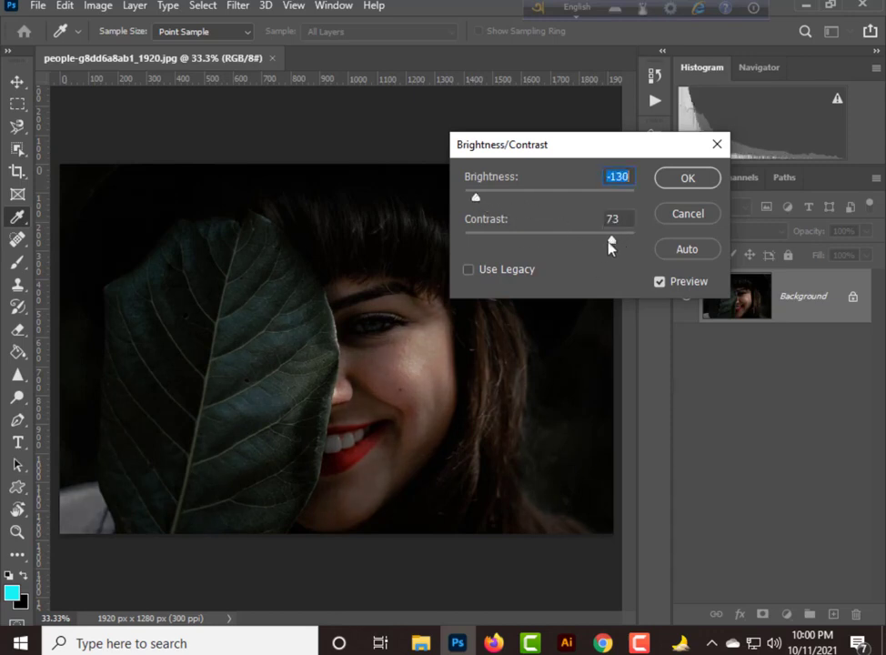
{"action": "left_click_drag", "start_coordinate": [601, 244], "coordinate": [606, 241]}
{"action": "left_click", "coordinate": [692, 188]}
{"action": "key", "text": "v"}
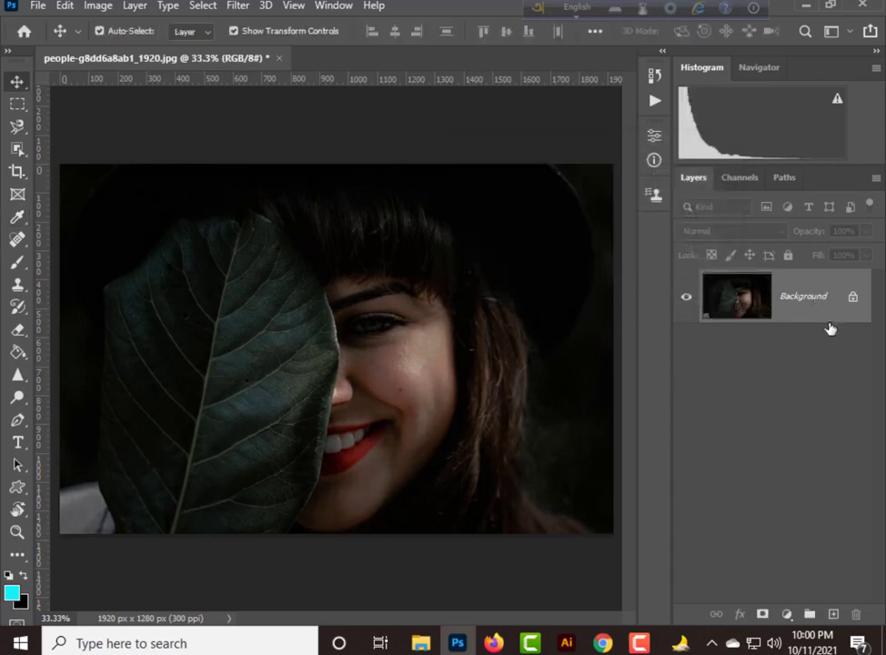
Duplicate the Background layer and darken the copy with Brightness/Contrast, using brightness slightly below -122 and contrast 83
{"action": "left_click_drag", "start_coordinate": [831, 317], "coordinate": [836, 618]}
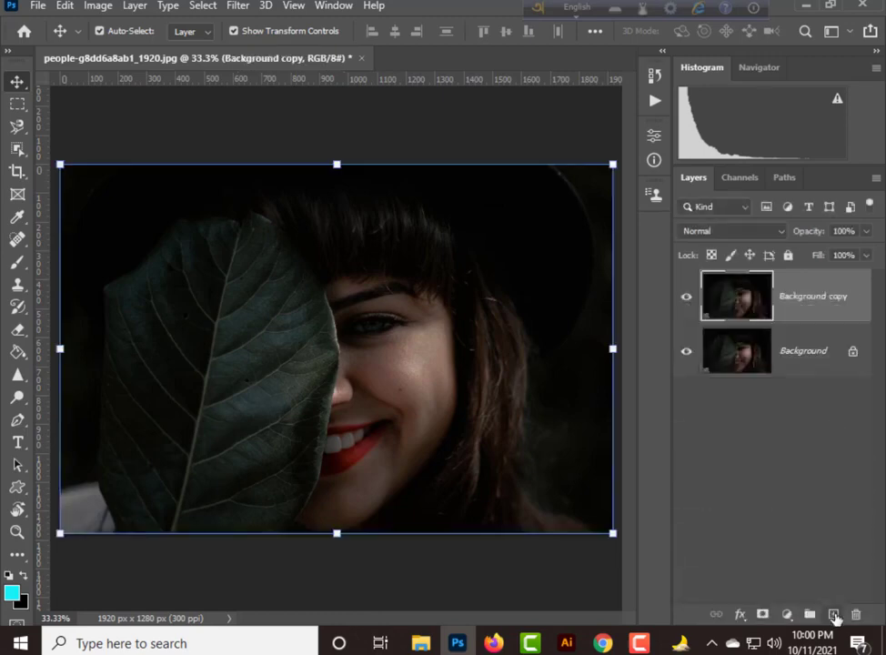
{"action": "left_click", "coordinate": [97, 7]}
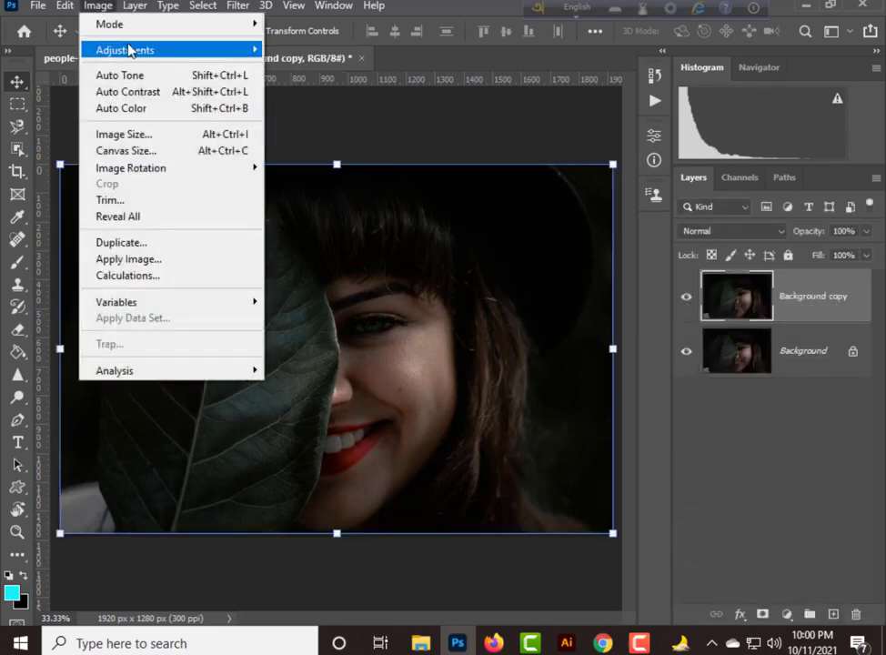
{"action": "mouse_move", "coordinate": [128, 49]}
{"action": "left_click", "coordinate": [309, 51]}
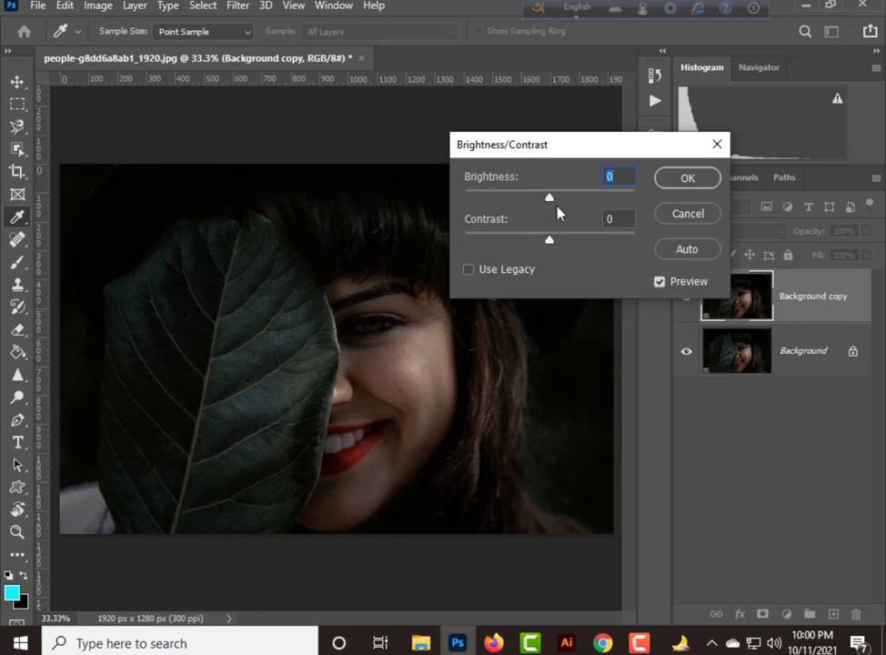
{"action": "left_click_drag", "start_coordinate": [529, 199], "coordinate": [494, 197]}
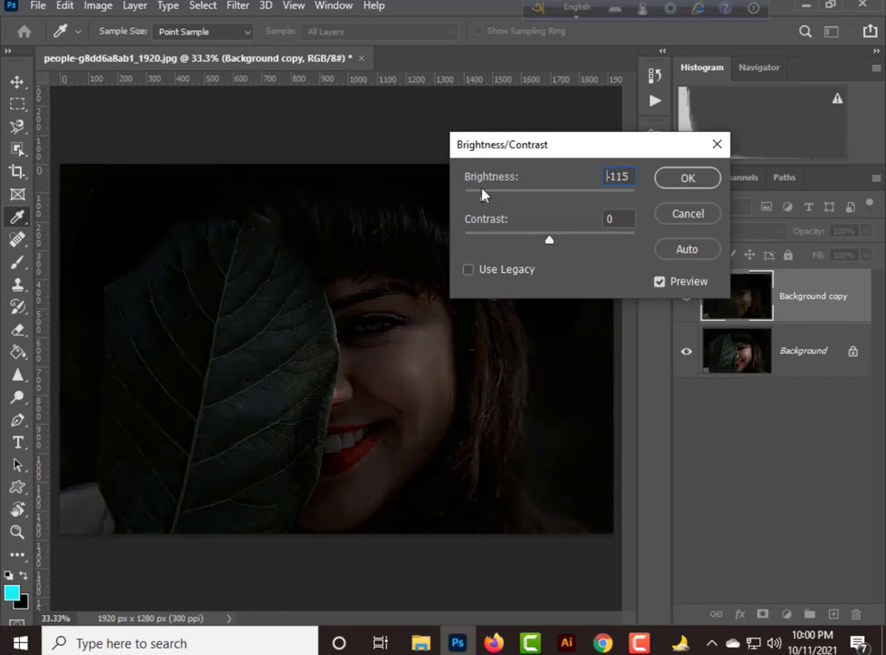
{"action": "left_click_drag", "start_coordinate": [549, 242], "coordinate": [620, 244]}
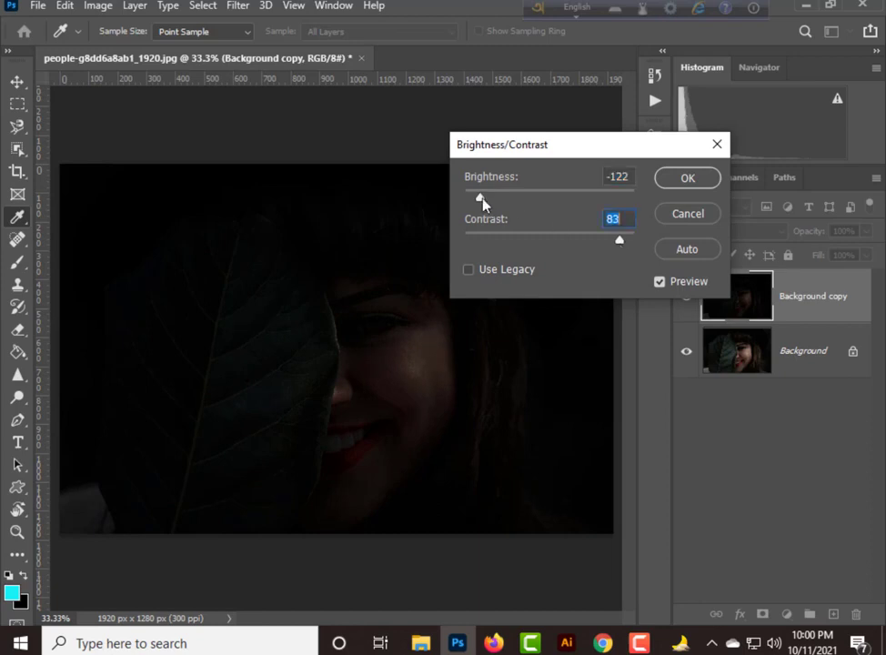
{"action": "left_click_drag", "start_coordinate": [482, 198], "coordinate": [474, 195]}
{"action": "left_click", "coordinate": [688, 178]}
{"action": "key", "text": "v"}
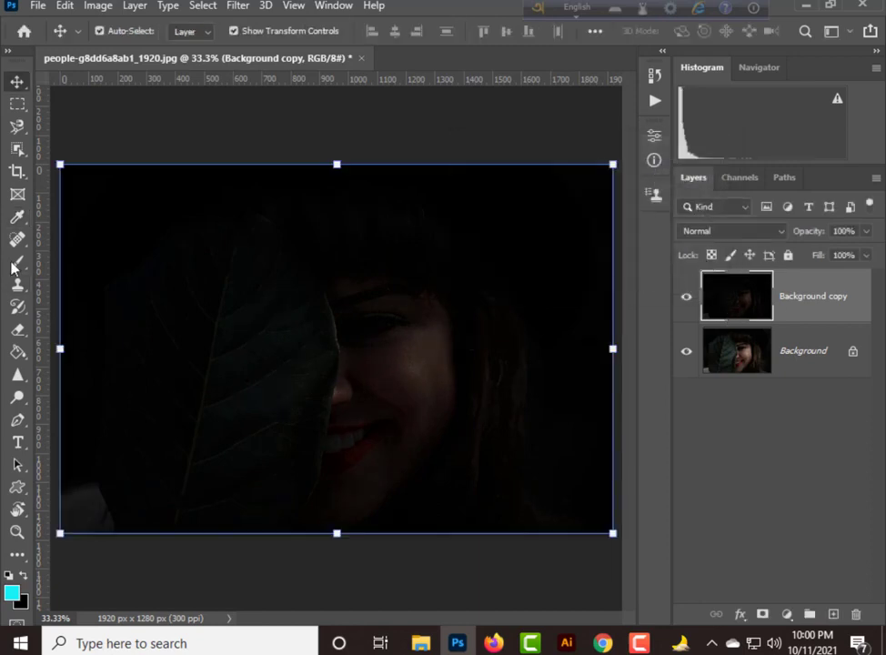
Partly erase the Background copy layer over the woman's cheek with a soft 600 px Eraser at 52% opacity
{"action": "left_click", "coordinate": [16, 333]}
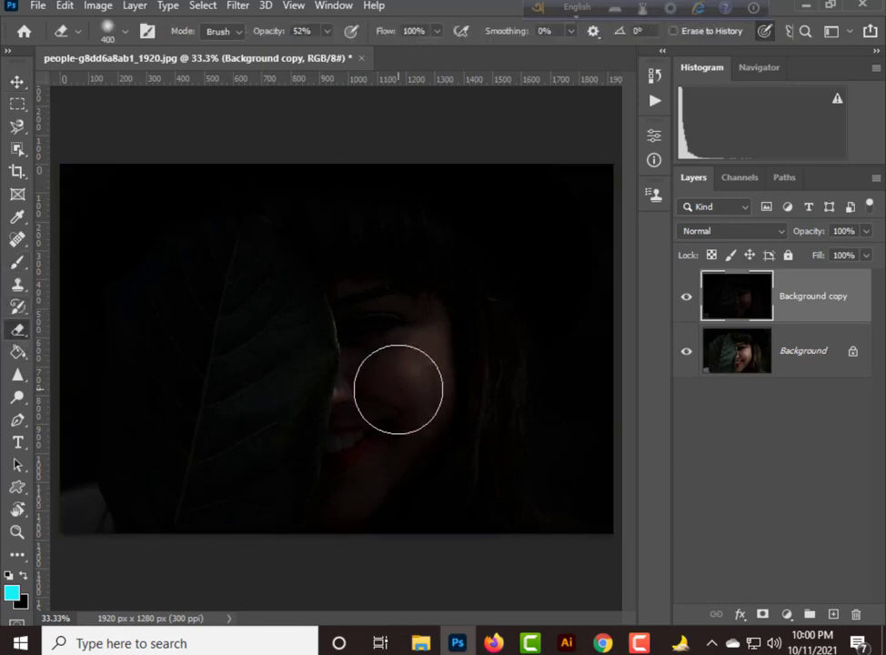
{"action": "mouse_move", "coordinate": [399, 389]}
{"action": "left_mouse_down"}
{"action": "mouse_move", "coordinate": [406, 421]}
{"action": "mouse_move", "coordinate": [415, 405]}
{"action": "mouse_move", "coordinate": [395, 393]}
{"action": "mouse_move", "coordinate": [459, 458]}
{"action": "mouse_move", "coordinate": [427, 361]}
{"action": "left_mouse_up"}
{"action": "key", "text": "ctrl+z"}
{"action": "key", "text": "bracketright"}
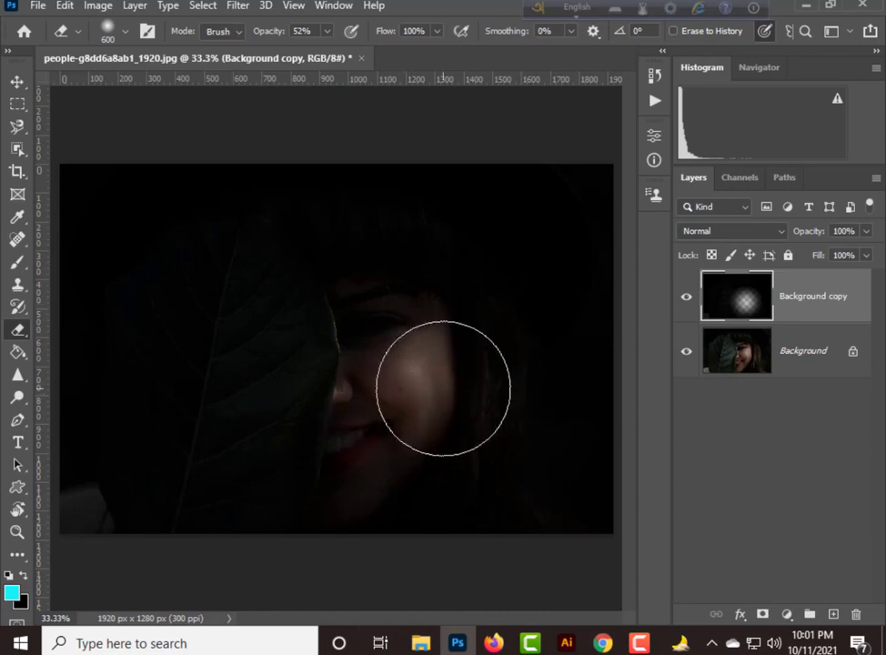
{"action": "key", "text": "ctrl+z"}
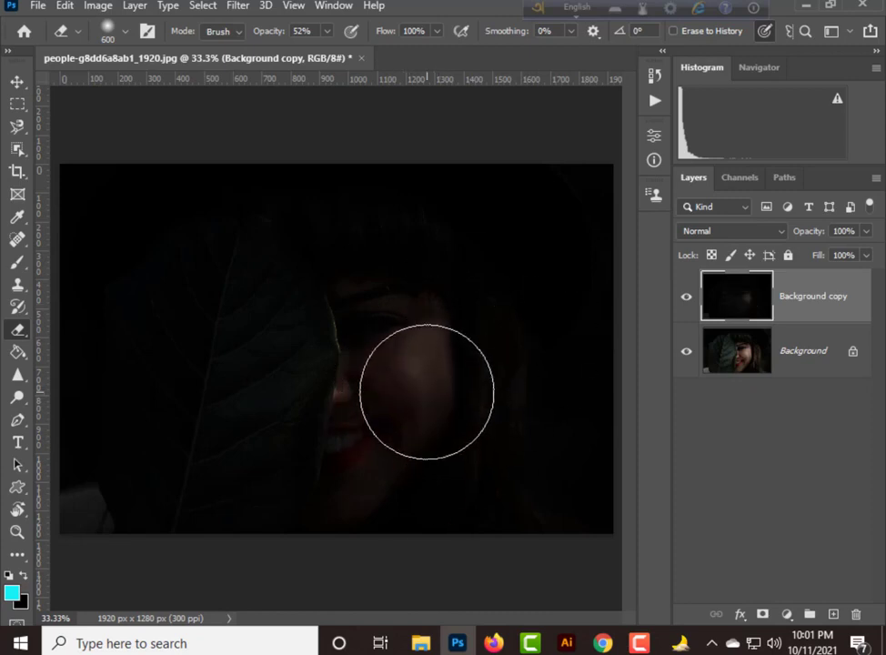
{"action": "mouse_move", "coordinate": [425, 394]}
{"action": "left_mouse_down"}
{"action": "mouse_move", "coordinate": [328, 357]}
{"action": "mouse_move", "coordinate": [457, 400]}
{"action": "mouse_move", "coordinate": [362, 316]}
{"action": "left_mouse_up"}
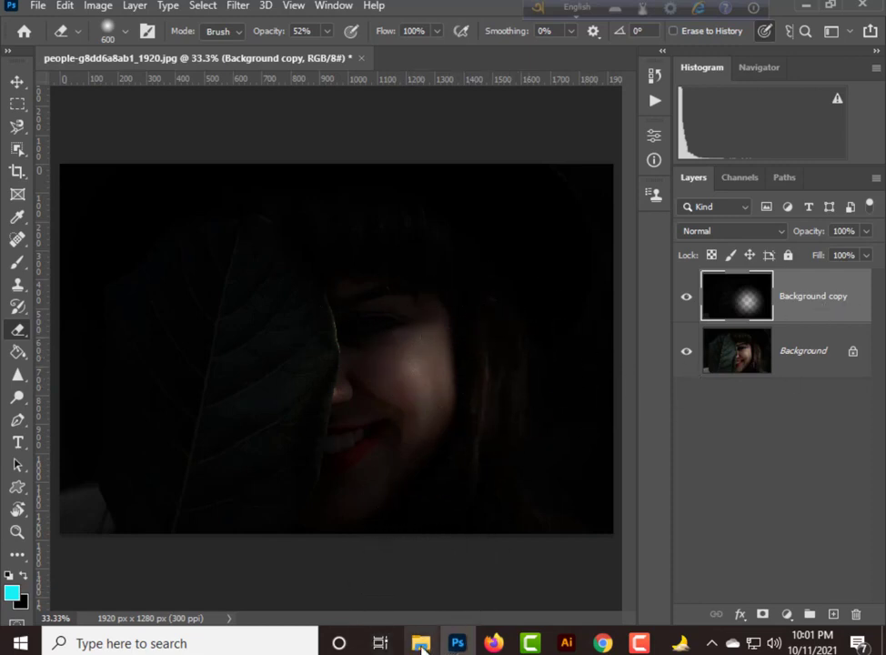
Place the pngfind.com-tatoo-png-640734 image from the Downloads folder and scale it to about 7.43% over the cheek
{"action": "left_click", "coordinate": [419, 644]}
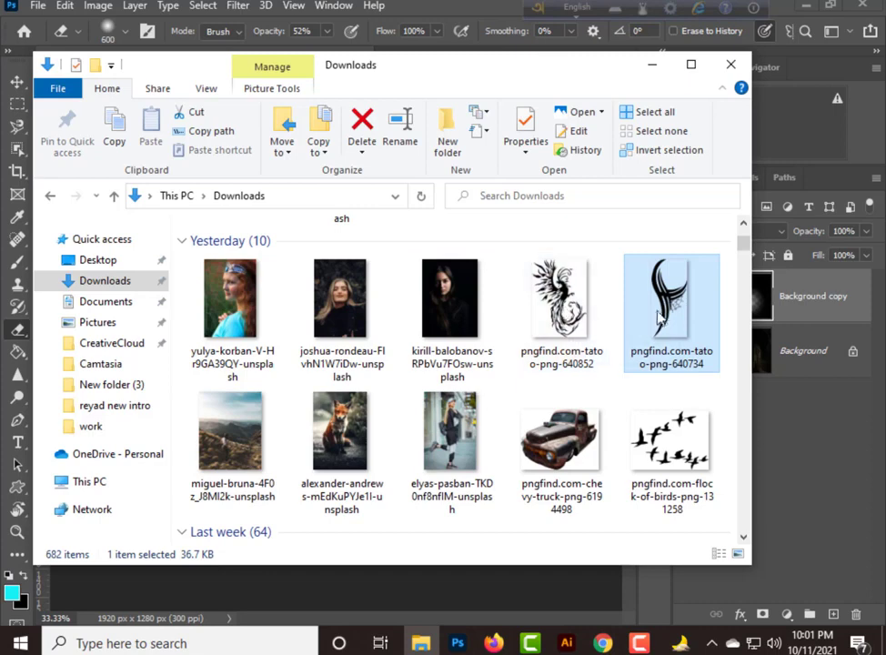
{"action": "left_click_drag", "start_coordinate": [671, 318], "coordinate": [417, 372]}
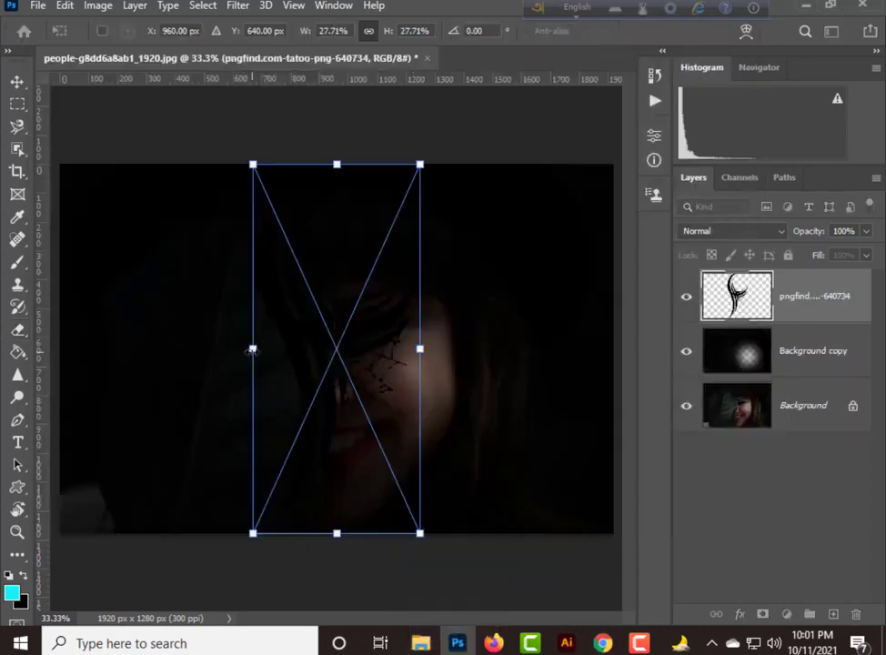
{"action": "left_click_drag", "start_coordinate": [252, 348], "coordinate": [437, 400]}
Flip the placed tattoo horizontally
{"action": "left_click", "coordinate": [63, 6]}
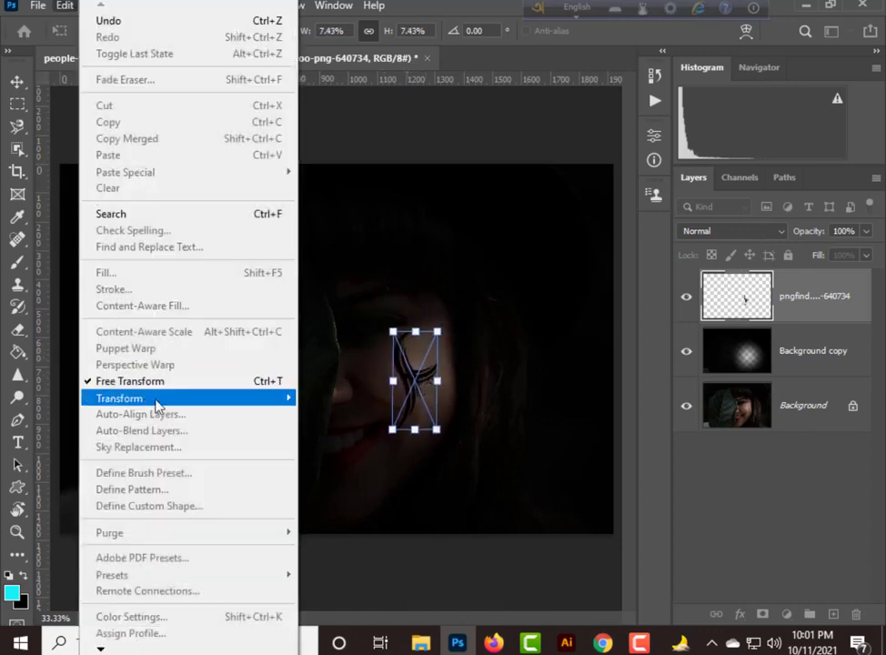
{"action": "mouse_move", "coordinate": [123, 398]}
{"action": "left_click", "coordinate": [336, 383]}
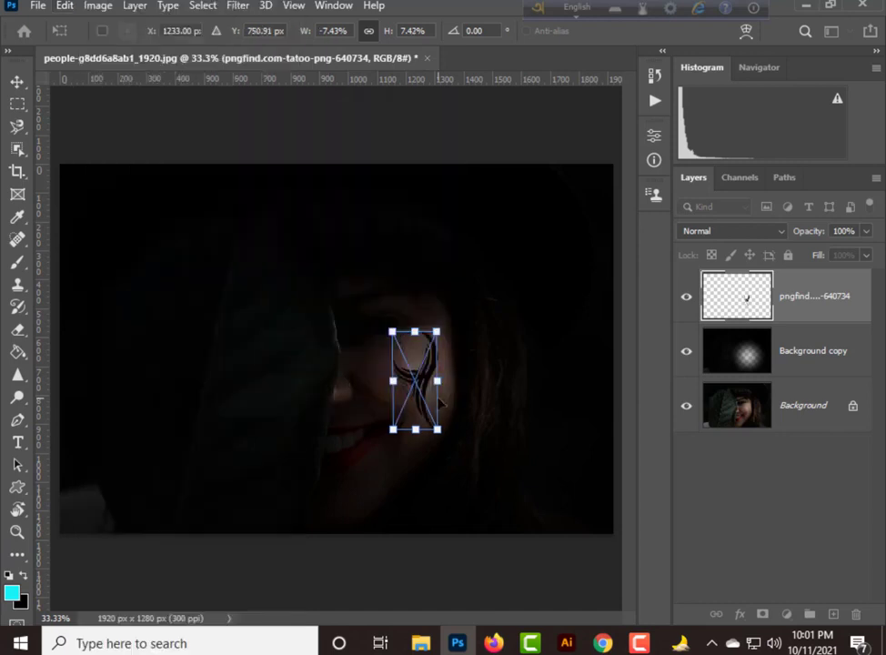
Rotate the tattoo about 8° clockwise, enlarge it to about 8.36%, fit it on the cheek and apply the transform
{"action": "key", "text": "ctrl+plus"}
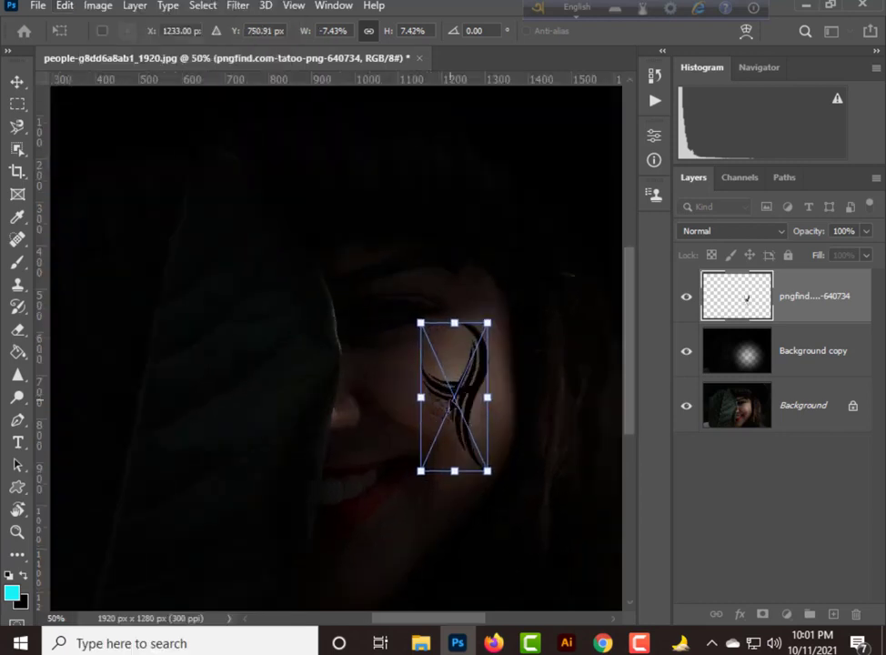
{"action": "key", "text": "ctrl+plus"}
{"action": "key", "text": "ctrl+plus"}
{"action": "left_click_drag", "start_coordinate": [450, 417], "coordinate": [271, 286]}
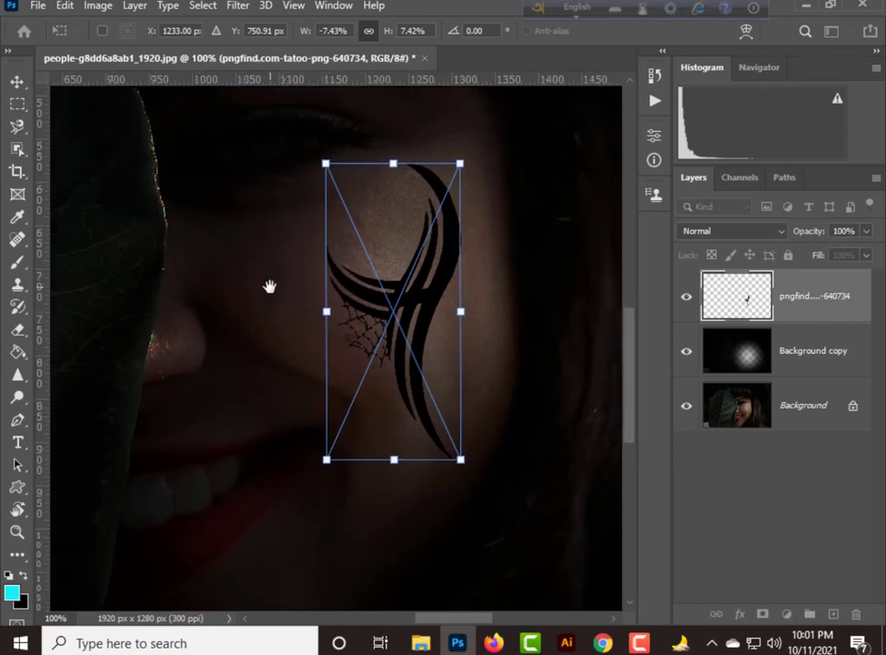
{"action": "left_click_drag", "start_coordinate": [440, 301], "coordinate": [465, 296]}
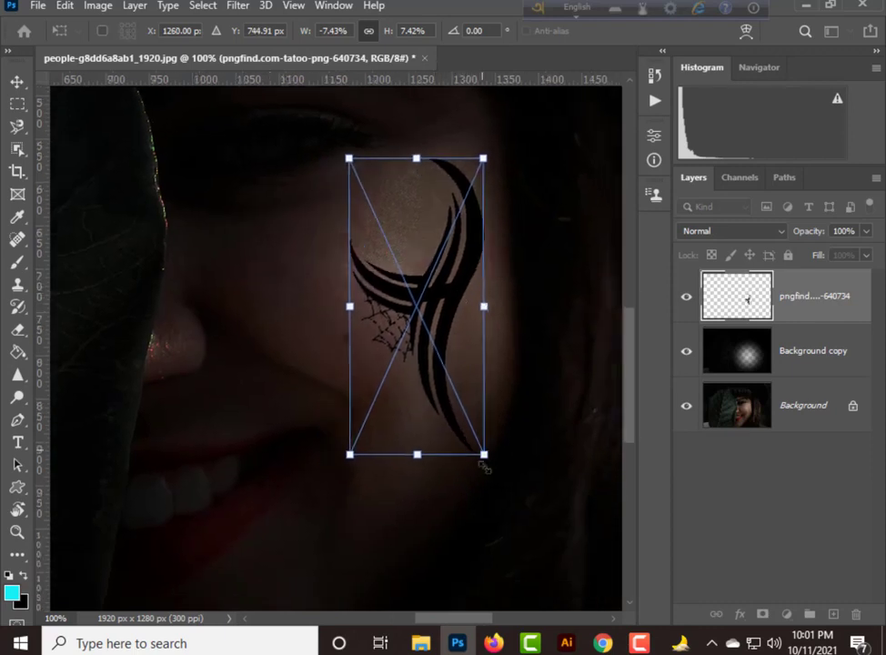
{"action": "left_click_drag", "start_coordinate": [491, 473], "coordinate": [462, 463]}
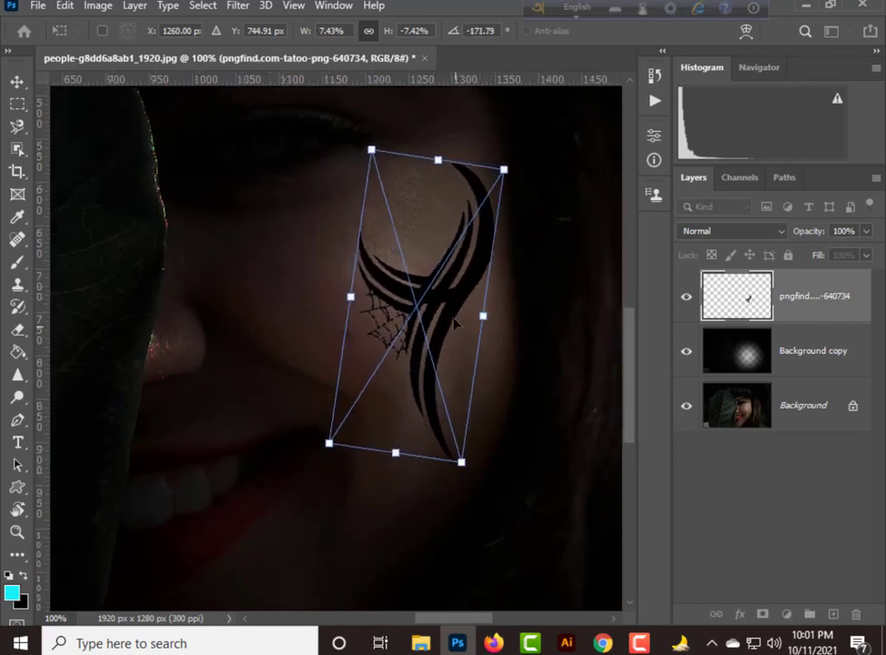
{"action": "left_click_drag", "start_coordinate": [452, 318], "coordinate": [428, 315]}
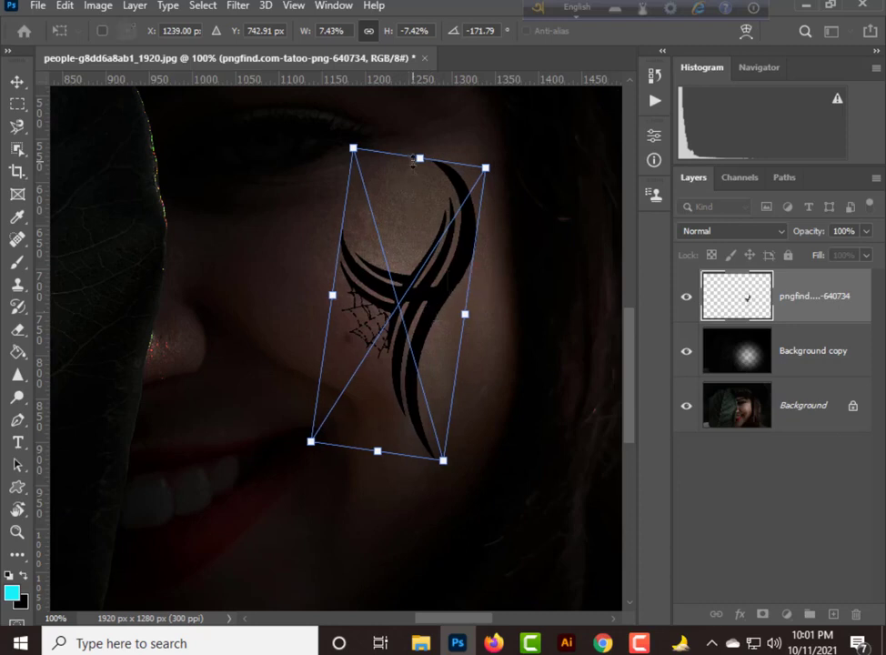
{"action": "left_click_drag", "start_coordinate": [414, 161], "coordinate": [416, 141]}
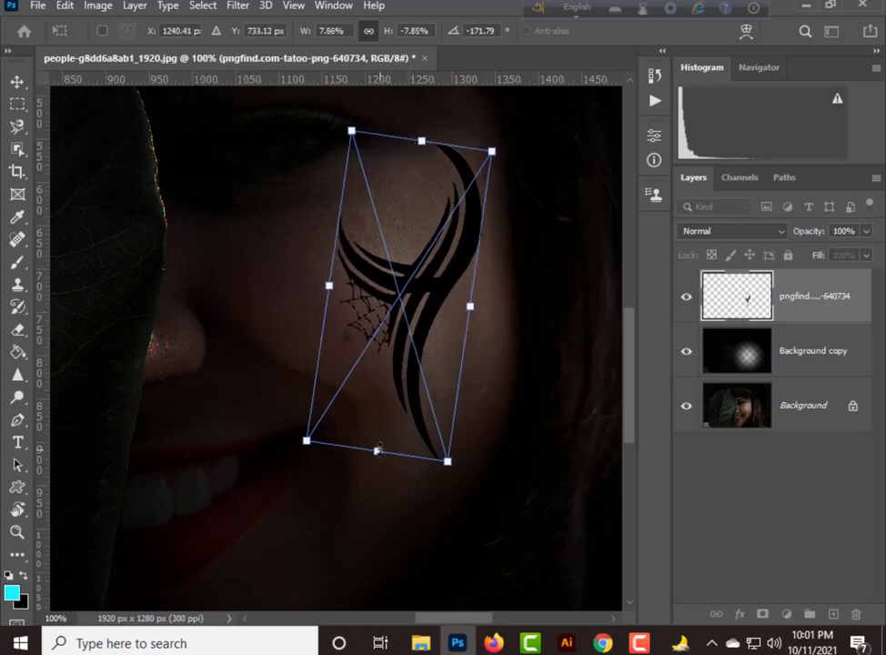
{"action": "left_click_drag", "start_coordinate": [377, 449], "coordinate": [375, 471]}
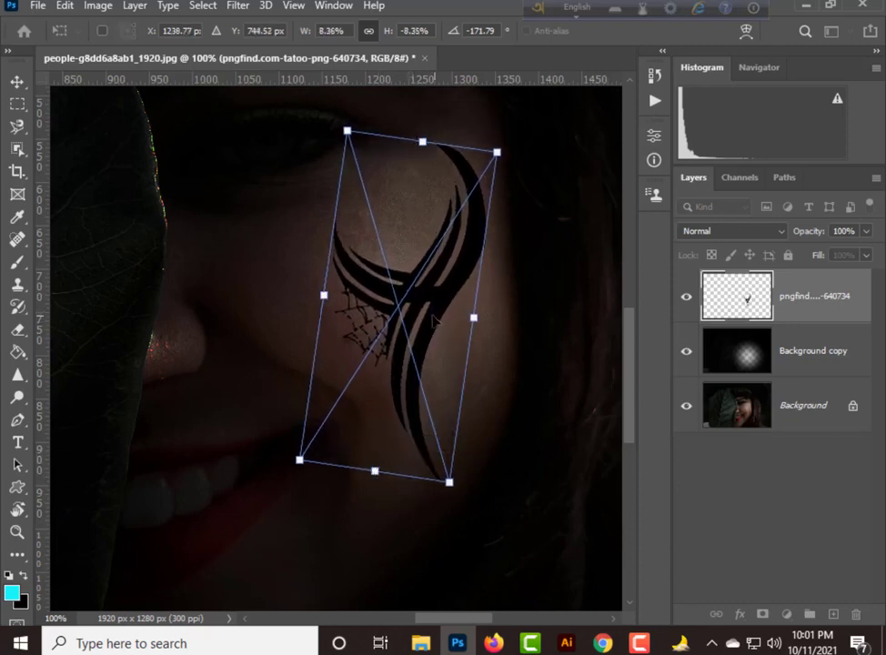
{"action": "left_click_drag", "start_coordinate": [435, 319], "coordinate": [424, 323]}
{"action": "key", "text": "Return"}
{"action": "key", "text": "e"}
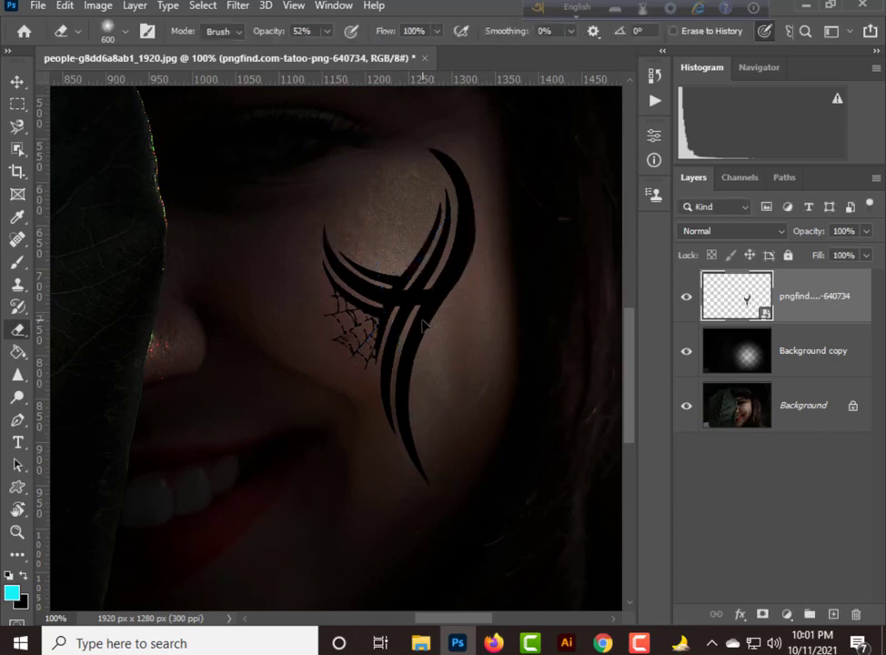
Rasterize the tattoo layer and duplicate it
{"action": "right_click", "coordinate": [876, 314]}
{"action": "left_click", "coordinate": [637, 333]}
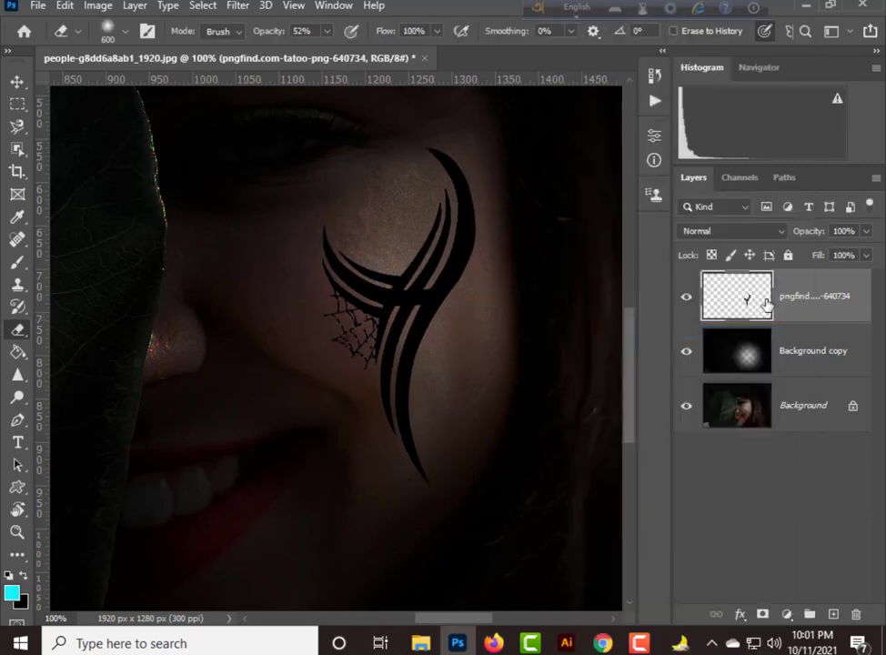
{"action": "left_click_drag", "start_coordinate": [780, 321], "coordinate": [834, 615]}
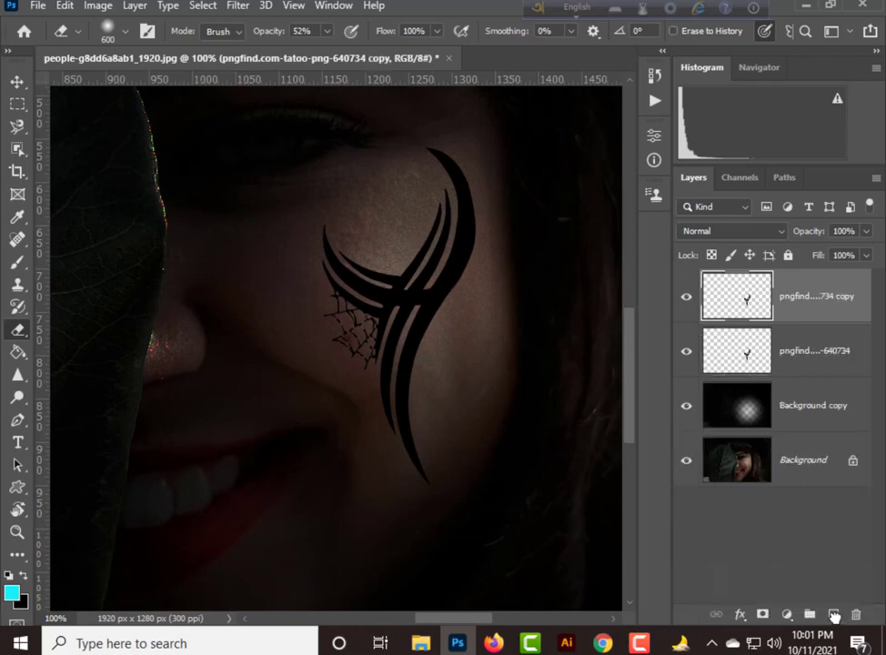
Load the duplicated tattoo's outline as a selection and fill its main shape with cyan #1af0f8 using the Paint Bucket
{"action": "left_click", "coordinate": [744, 305], "text": "ctrl"}
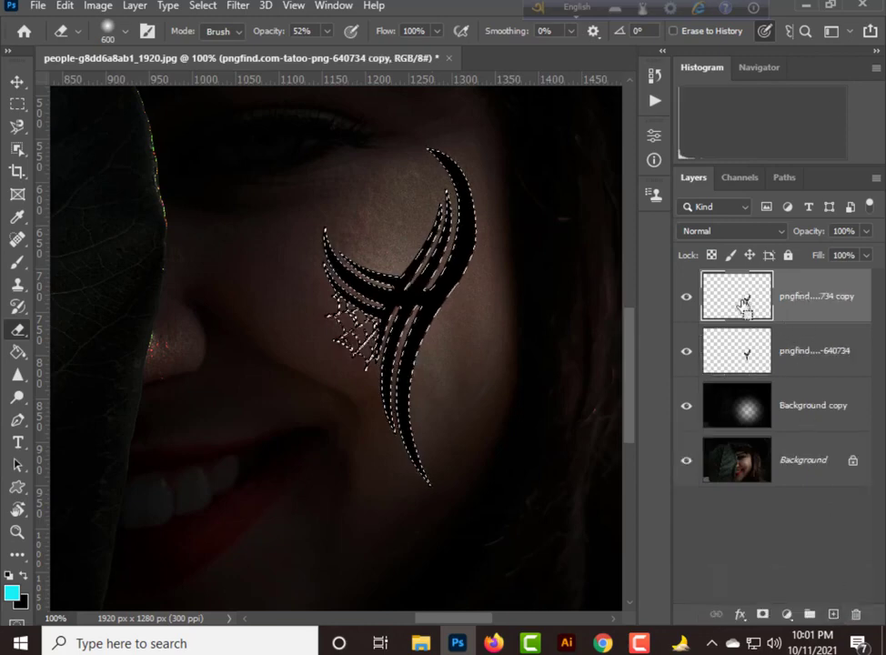
{"action": "left_click", "coordinate": [16, 355]}
{"action": "right_click", "coordinate": [15, 355]}
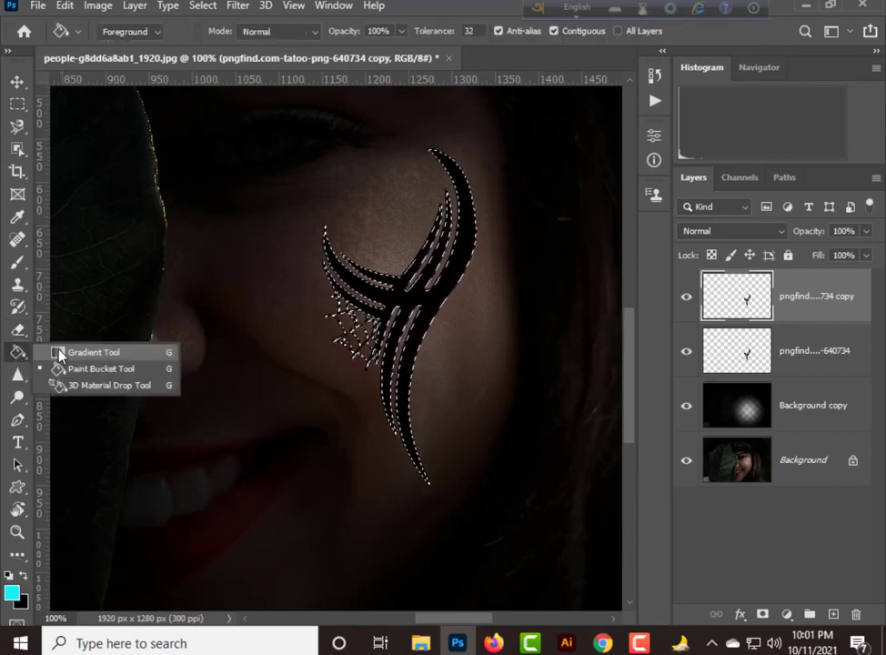
{"action": "left_click", "coordinate": [94, 372]}
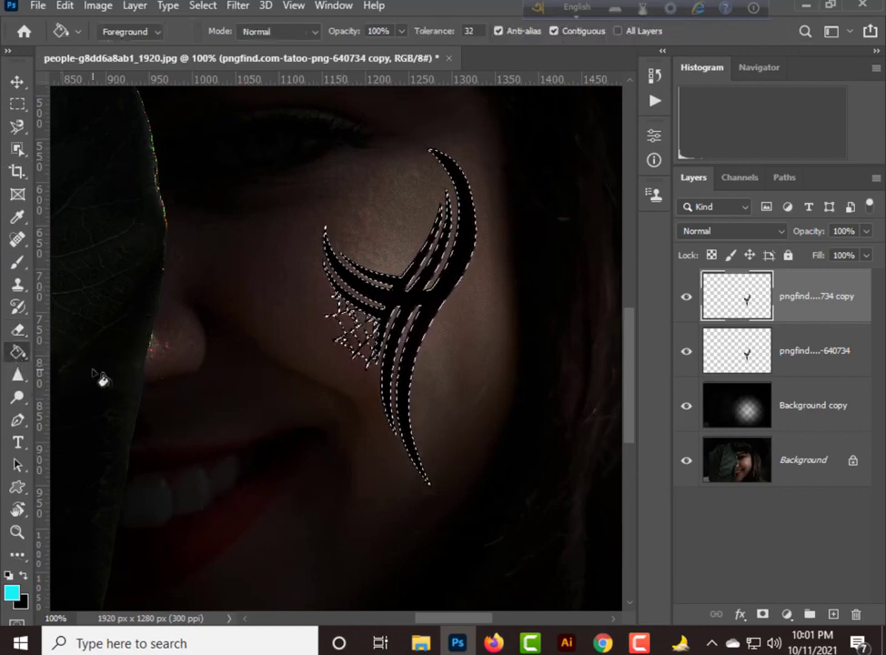
{"action": "left_click", "coordinate": [13, 591]}
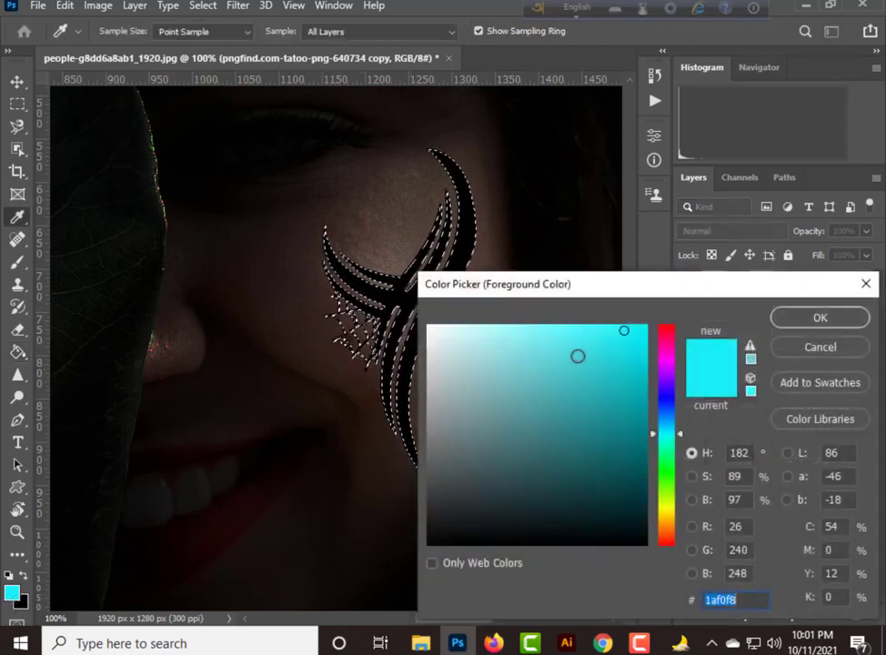
{"action": "left_click", "coordinate": [735, 601]}
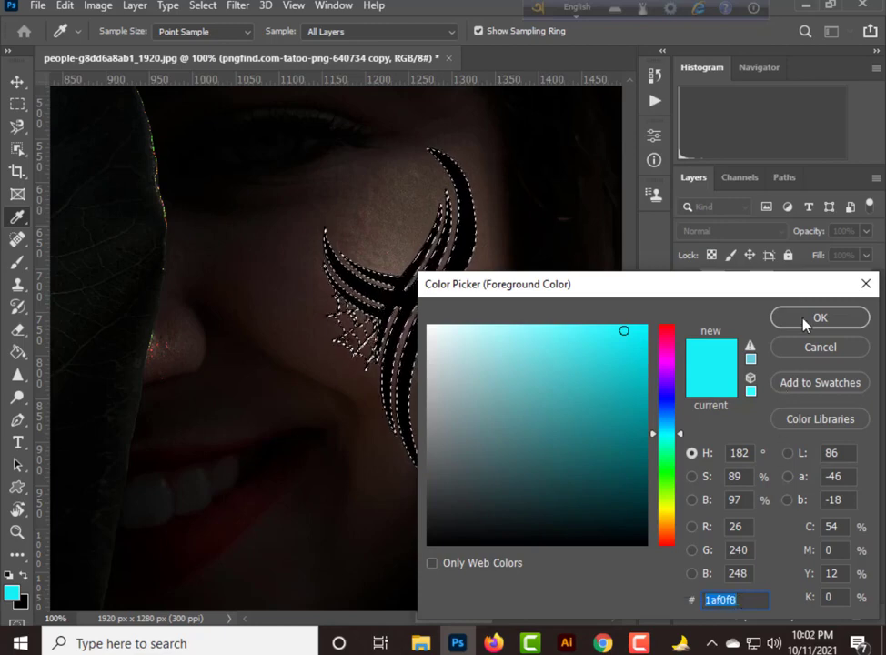
{"action": "left_click", "coordinate": [815, 319]}
{"action": "left_click", "coordinate": [435, 308]}
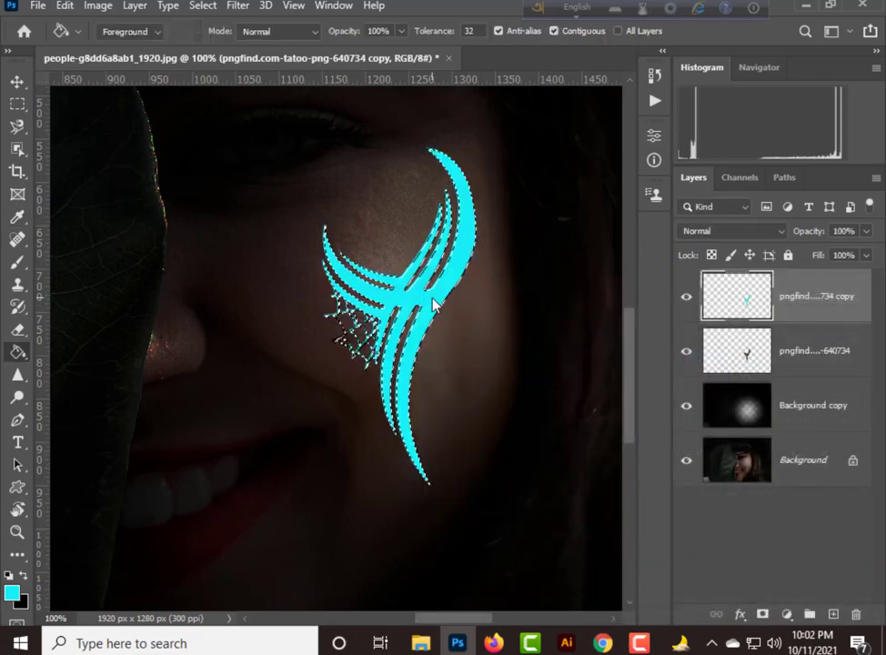
Fill the remaining black spider-web strands of the tattoo with cyan and deselect
{"action": "scroll", "coordinate": [318, 360], "scroll_direction": "up", "scroll_amount": 2}
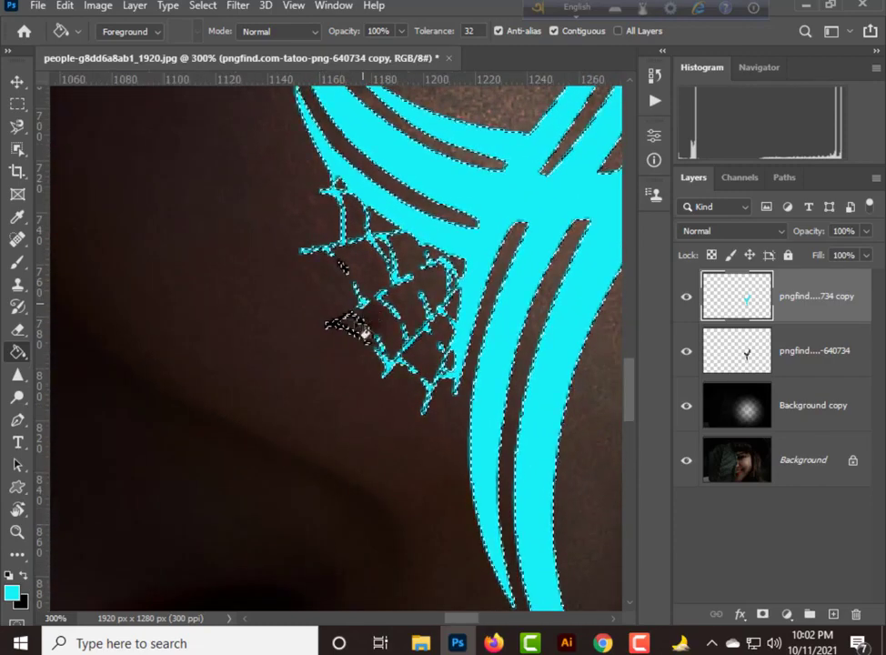
{"action": "left_click", "coordinate": [345, 336]}
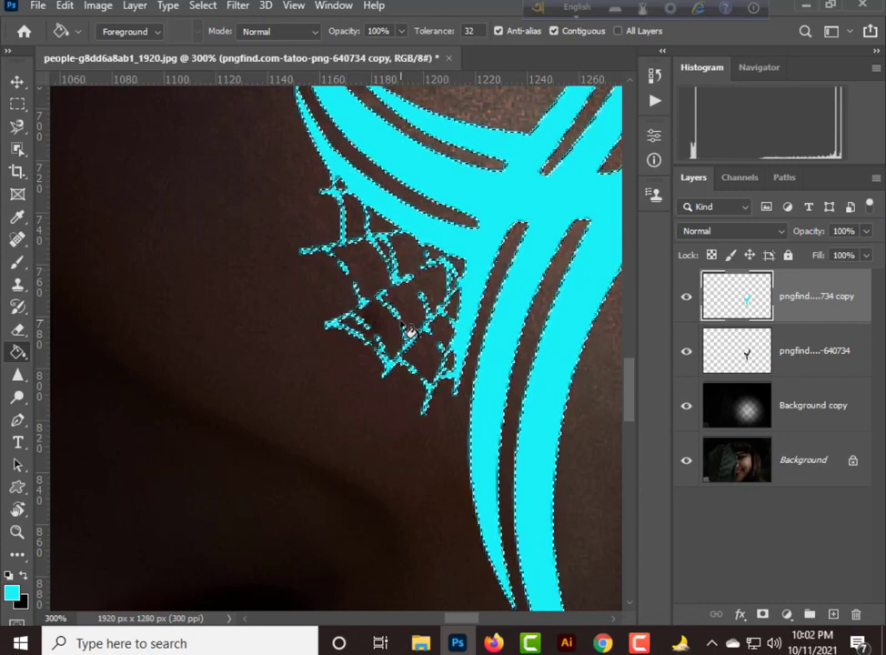
{"action": "key", "text": "ctrl+1"}
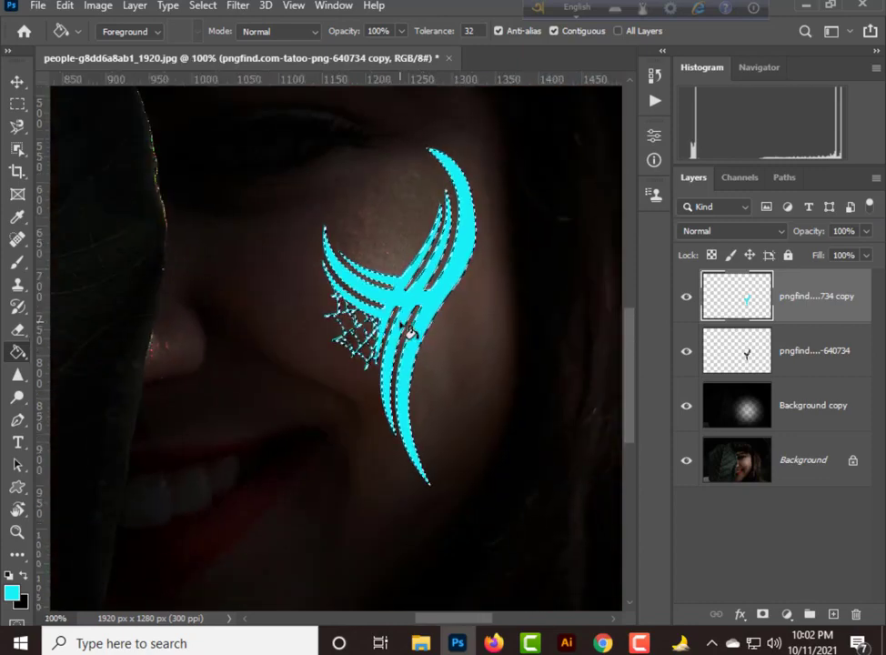
{"action": "key", "text": "ctrl+d"}
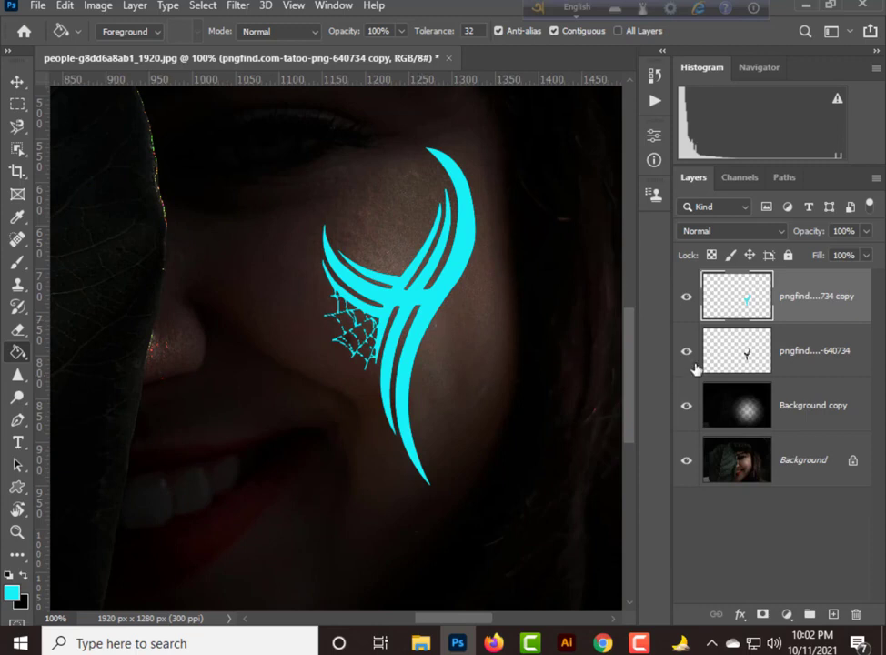
Delete the original black tattoo layer and create a new empty layer above the cyan tattoo
{"action": "left_click_drag", "start_coordinate": [801, 353], "coordinate": [856, 614]}
{"action": "left_click", "coordinate": [791, 313]}
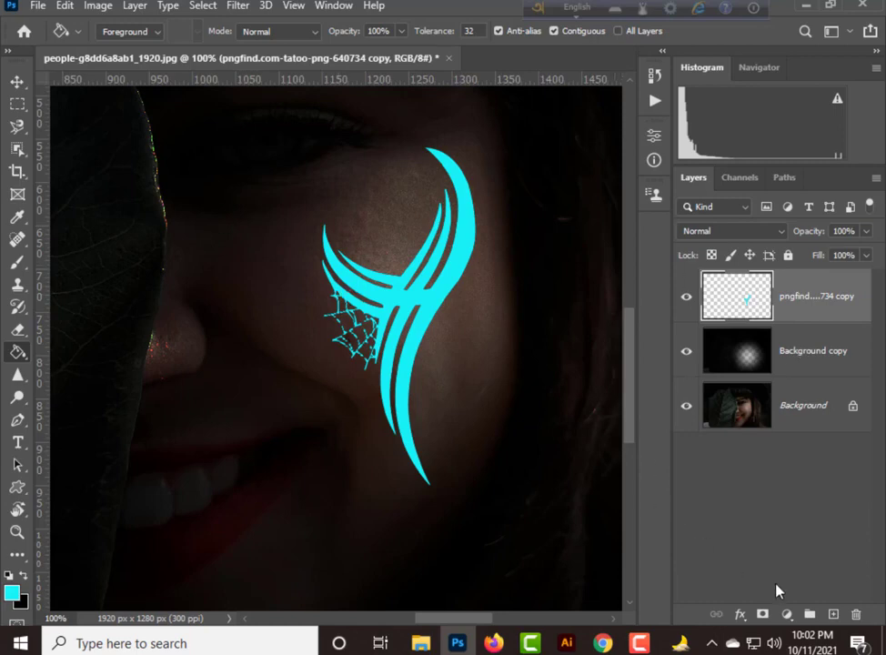
{"action": "left_click", "coordinate": [834, 615]}
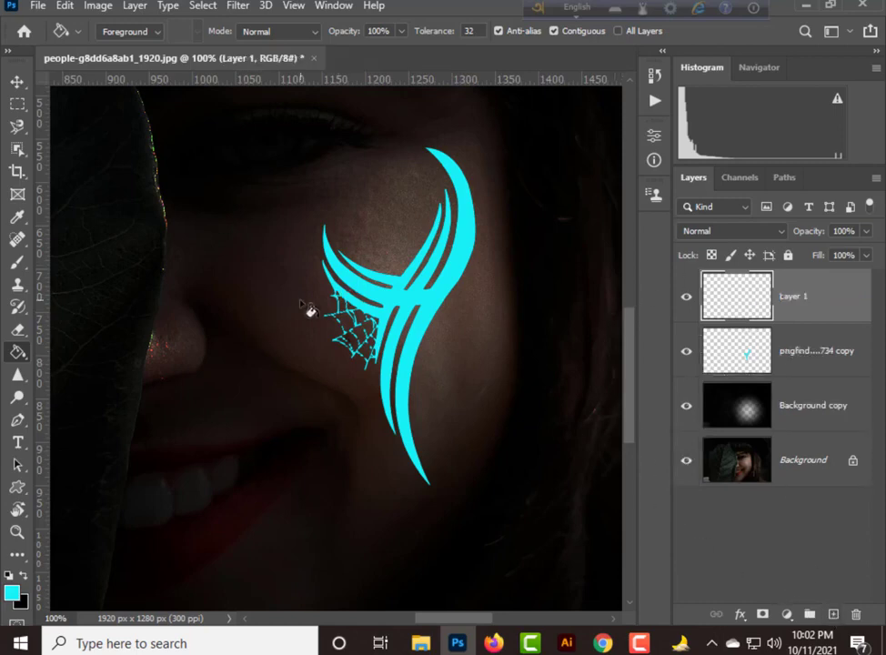
Paint a soft cyan glow dab centred on the tattoo in Layer 1 with a 500 px brush
{"action": "key", "text": "ctrl+minus"}
{"action": "key", "text": "ctrl+minus"}
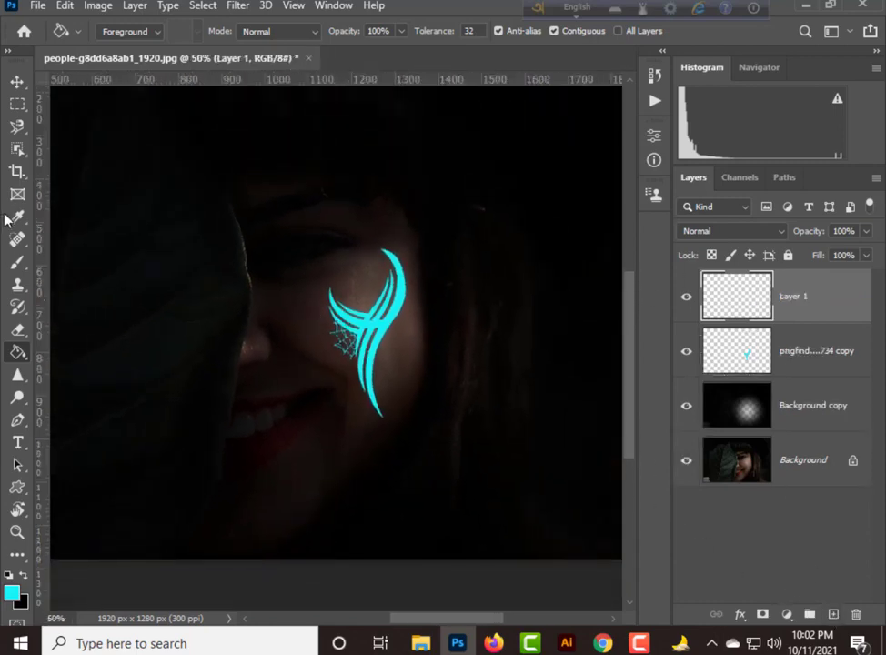
{"action": "left_click", "coordinate": [17, 263]}
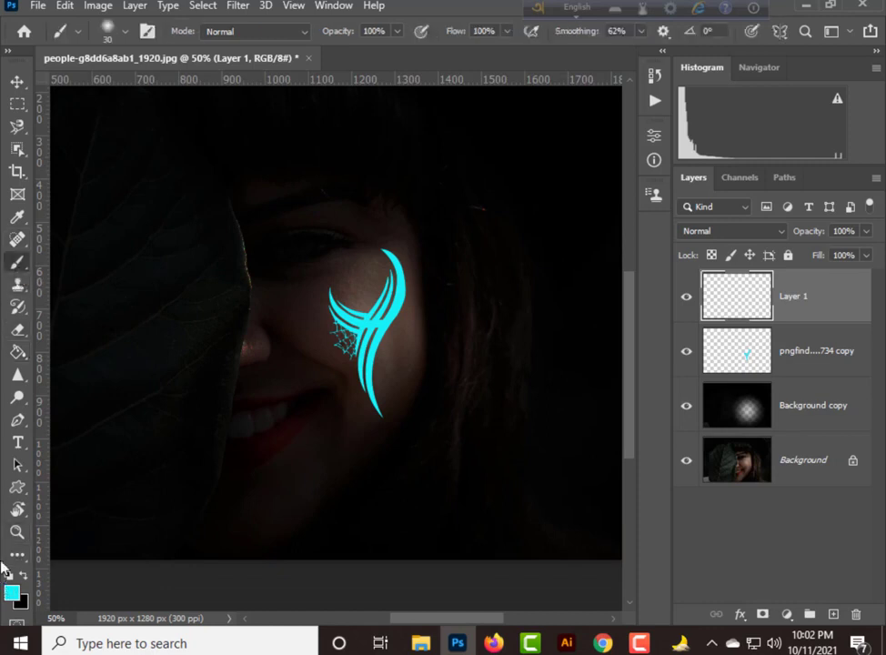
{"action": "left_click", "coordinate": [338, 338]}
{"action": "left_click", "coordinate": [375, 333]}
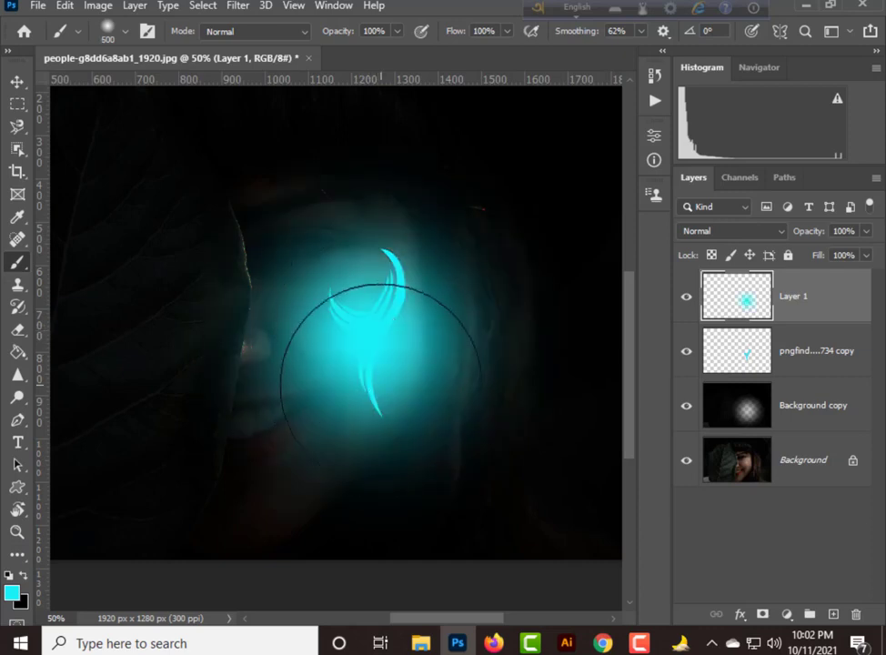
{"action": "key", "text": "ctrl+z"}
{"action": "key", "text": "bracketright"}
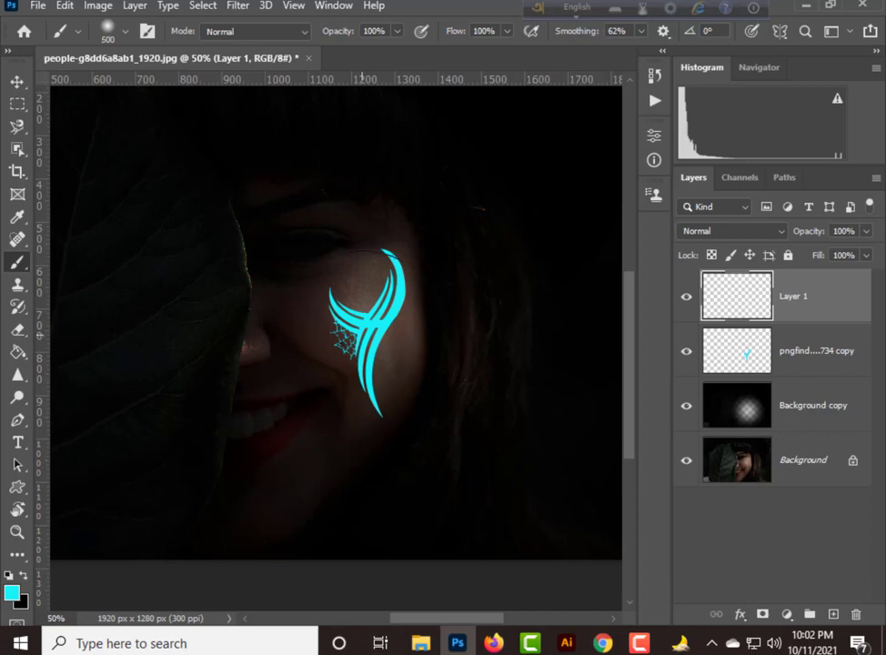
{"action": "left_click", "coordinate": [362, 332]}
Set the blend mode of the glow layer, Layer 1, to Overlay
{"action": "left_click", "coordinate": [726, 231]}
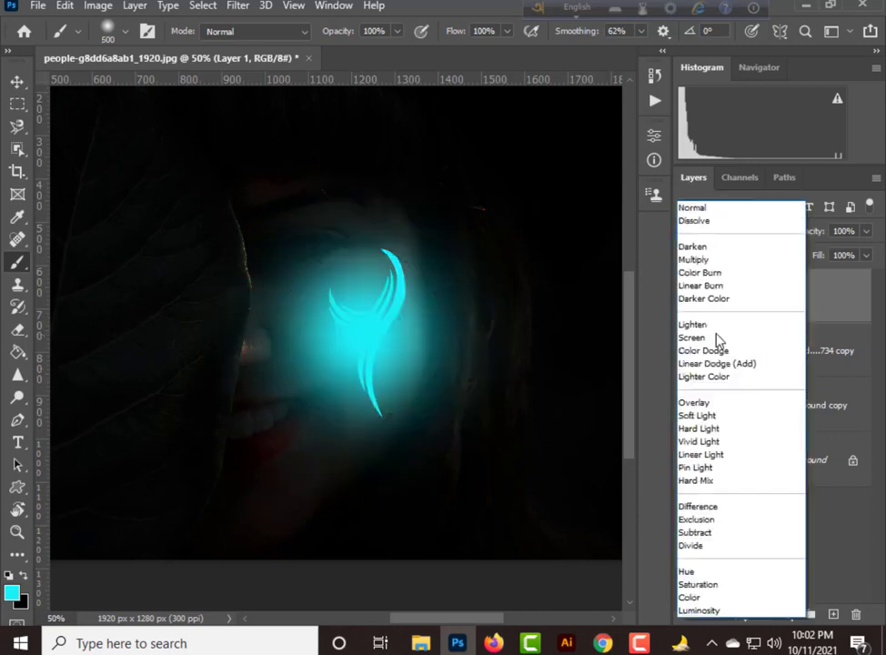
{"action": "left_click", "coordinate": [697, 403]}
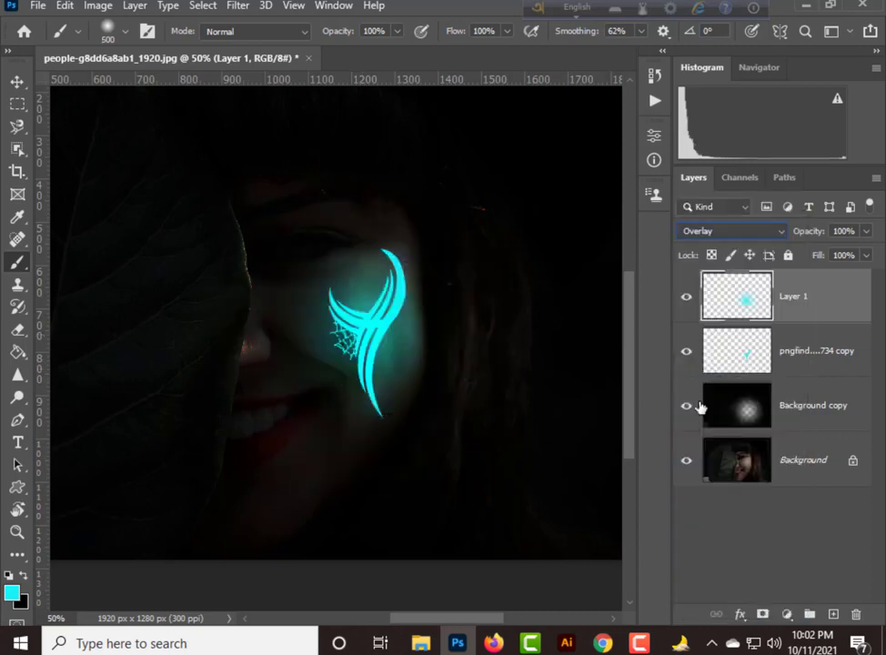
{"action": "key", "text": "ctrl+plus"}
{"action": "key", "text": "ctrl+plus"}
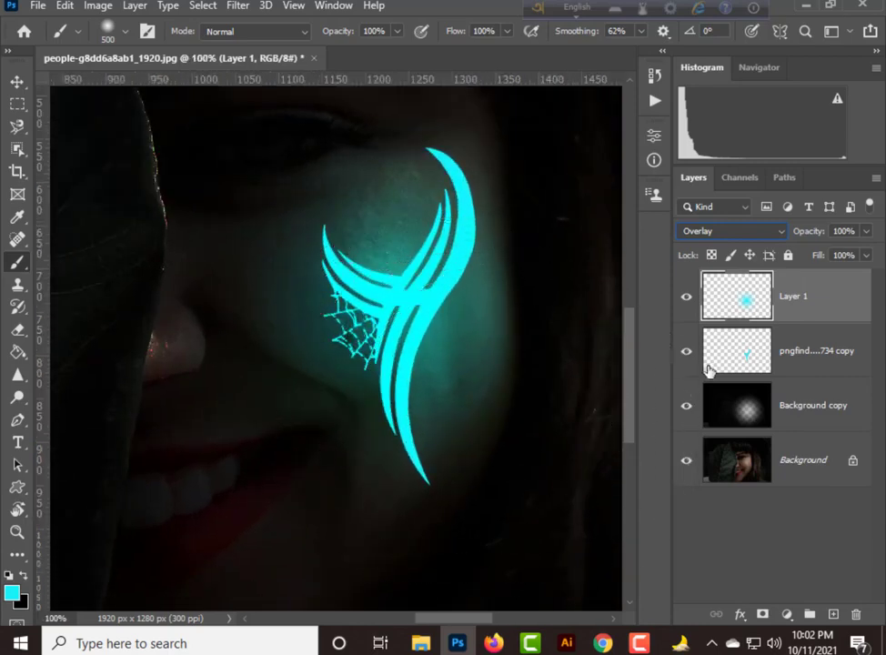
Paint more cyan glow on Layer 1 over the cheek around the tattoo with a 200 px soft brush
{"action": "key", "text": "ctrl+minus"}
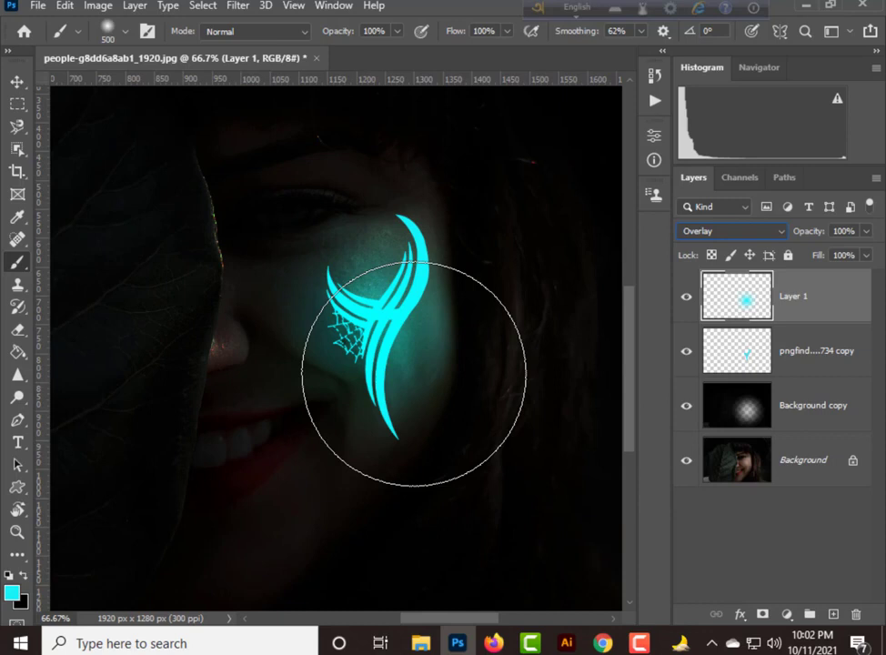
{"action": "left_click", "coordinate": [16, 83]}
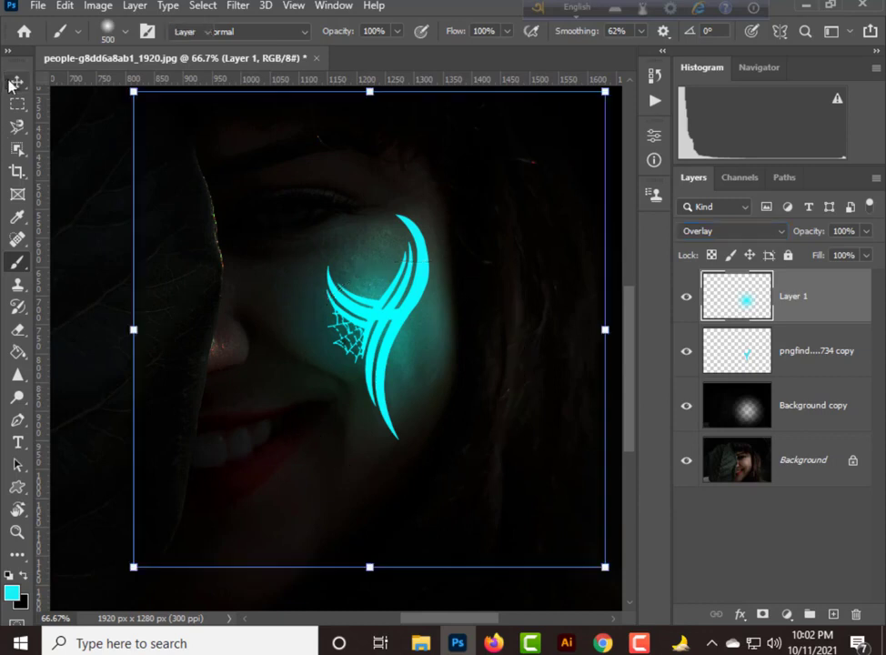
{"action": "left_click", "coordinate": [17, 264]}
{"action": "key", "text": "bracketleft"}
{"action": "key", "text": "bracketleft"}
{"action": "key", "text": "bracketleft"}
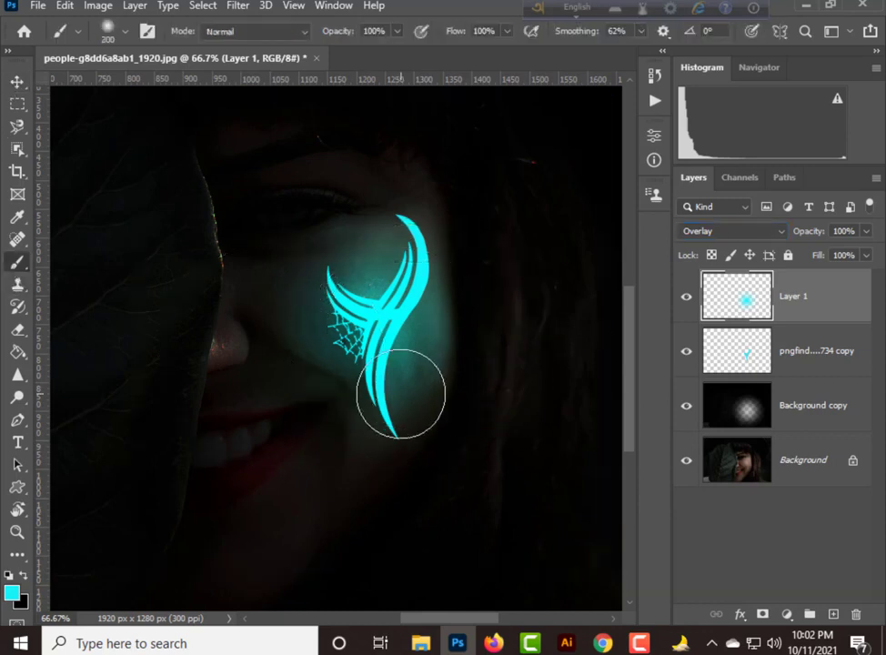
{"action": "mouse_move", "coordinate": [403, 420]}
{"action": "left_mouse_down"}
{"action": "mouse_move", "coordinate": [400, 429]}
{"action": "mouse_move", "coordinate": [431, 376]}
{"action": "mouse_move", "coordinate": [425, 362]}
{"action": "mouse_move", "coordinate": [391, 346]}
{"action": "left_mouse_up"}
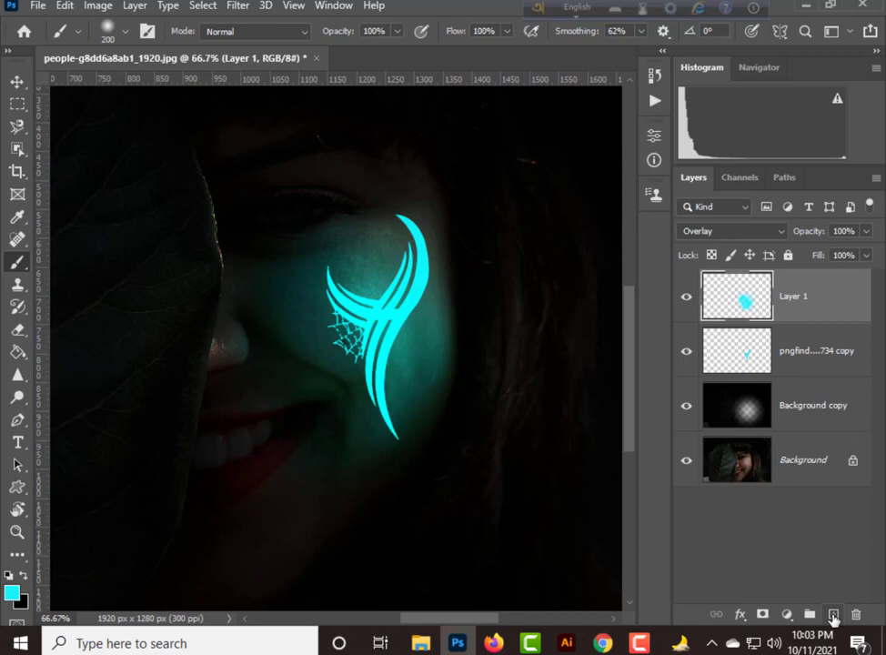
Add an empty layer above Layer 1, and extend Layer 1's cyan glow across the face with a 1000 px soft brush
{"action": "left_click", "coordinate": [833, 616]}
{"action": "left_click", "coordinate": [791, 357]}
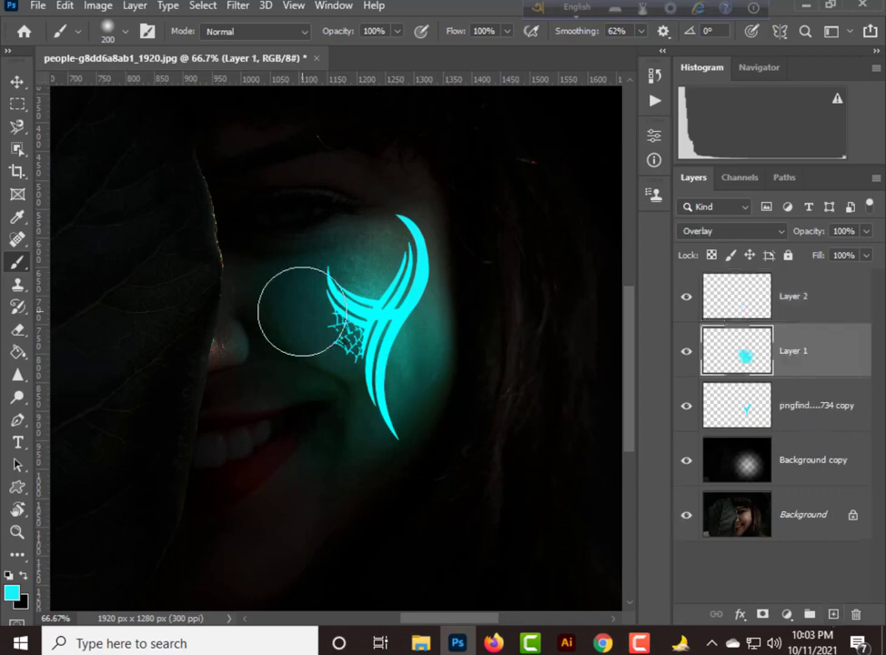
{"action": "key", "text": "ctrl+minus"}
{"action": "key", "text": "ctrl+minus"}
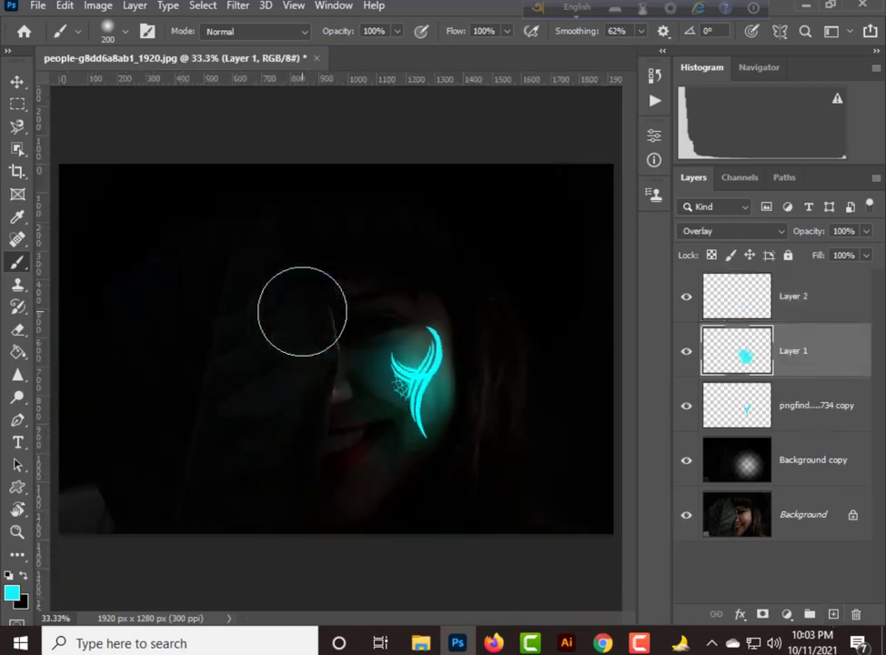
{"action": "key", "text": "bracketright"}
{"action": "key", "text": "bracketright"}
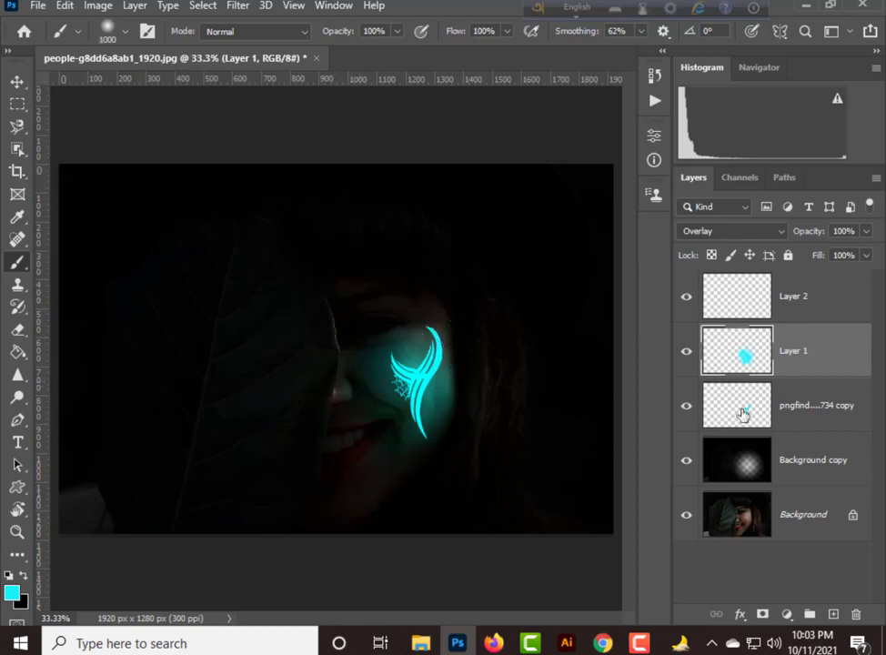
{"action": "key", "text": "bracketright"}
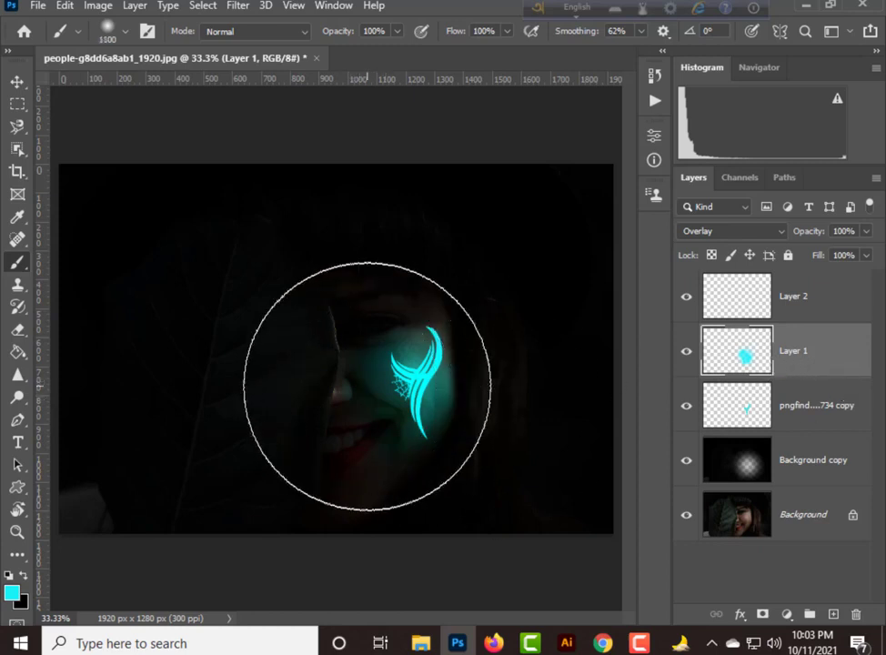
{"action": "key", "text": "bracketleft"}
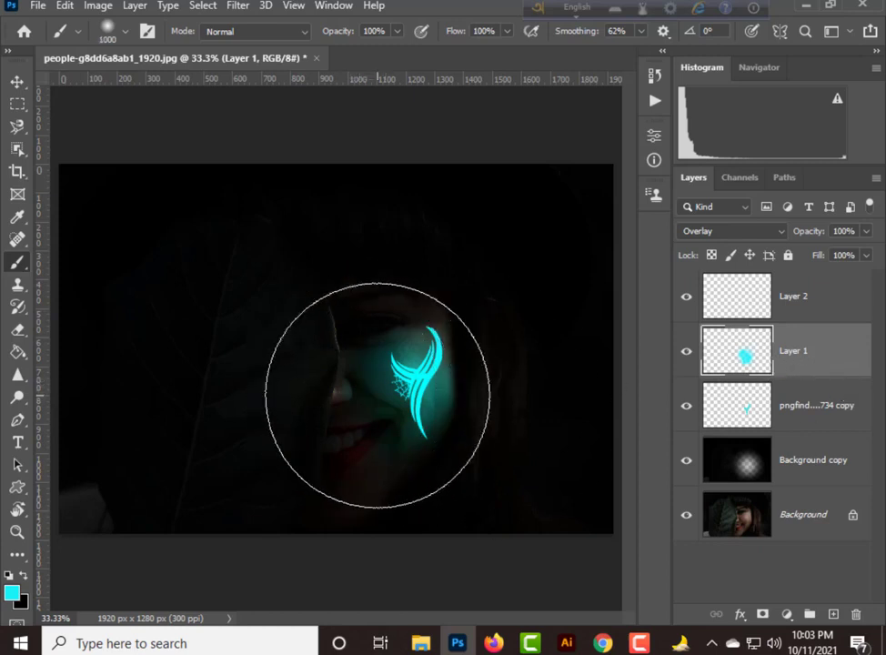
{"action": "left_click", "coordinate": [363, 391]}
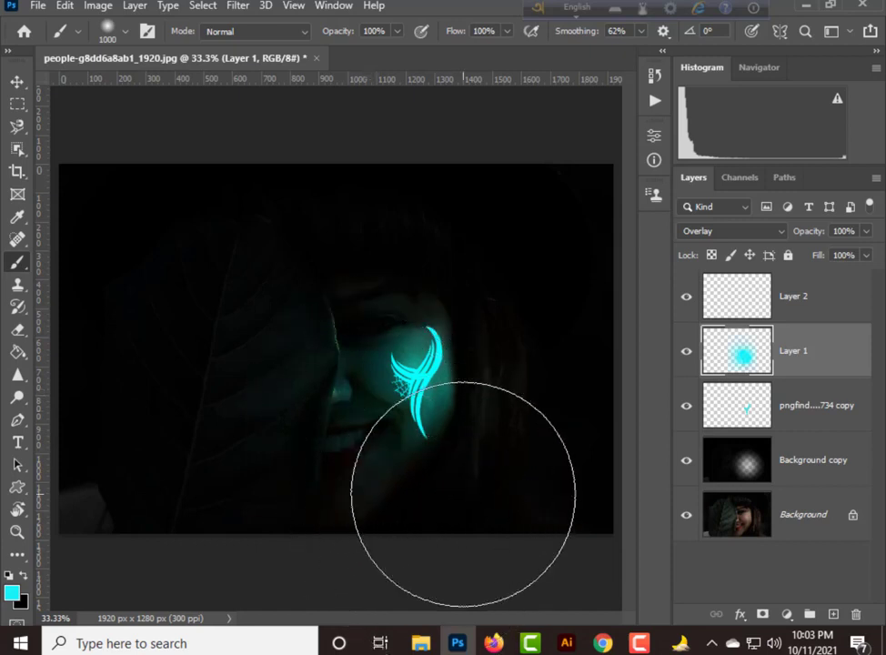
{"action": "key", "text": "ctrl+z"}
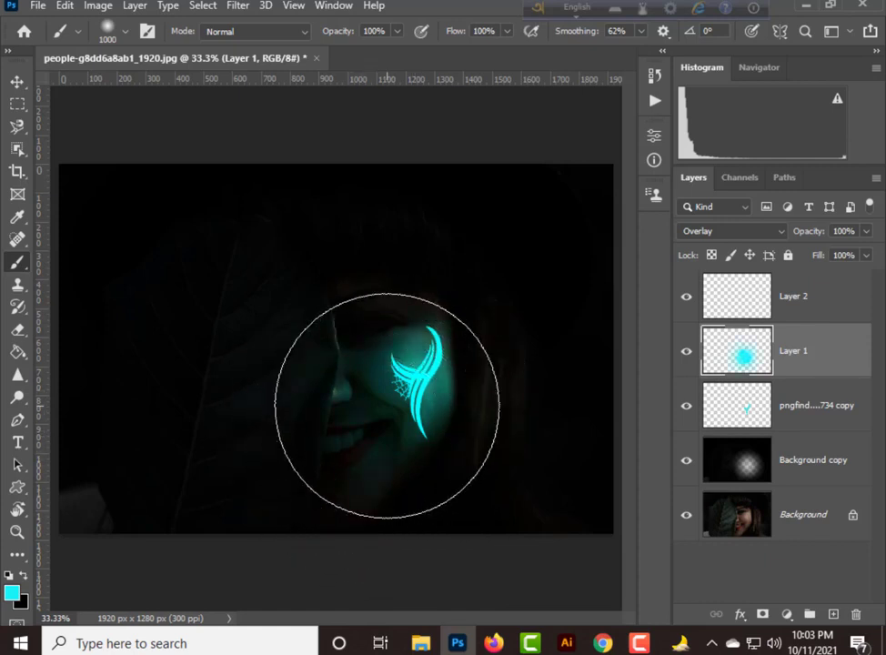
Select the empty Layer 2 and set the brush to 80 px with 22% opacity and 31% flow
{"action": "key", "text": "ctrl+1"}
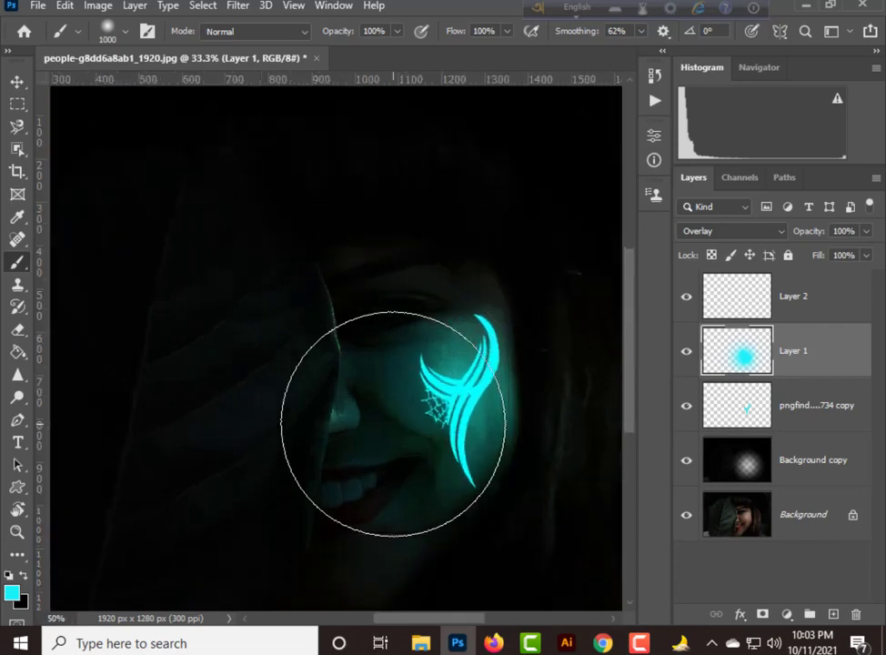
{"action": "left_click", "coordinate": [796, 313]}
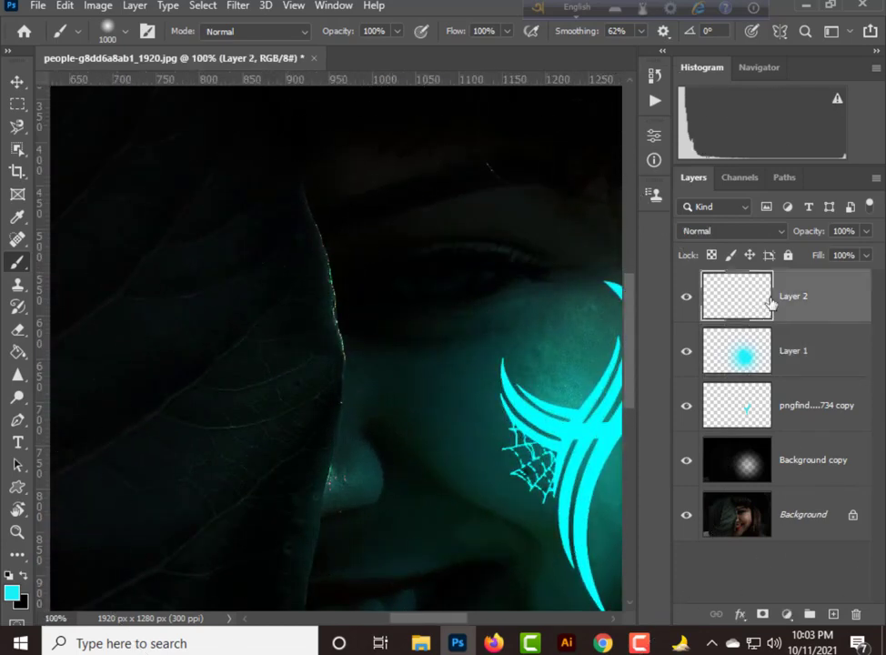
{"action": "key", "text": "bracketleft"}
{"action": "key", "text": "bracketleft"}
{"action": "key", "text": "bracketleft"}
{"action": "key", "text": "bracketleft"}
{"action": "key", "text": "bracketleft"}
{"action": "key", "text": "bracketleft"}
{"action": "key", "text": "bracketleft"}
{"action": "key", "text": "bracketleft"}
{"action": "key", "text": "bracketleft"}
{"action": "key", "text": "bracketleft"}
{"action": "key", "text": "bracketleft"}
{"action": "key", "text": "bracketleft"}
{"action": "key", "text": "bracketleft"}
{"action": "key", "text": "bracketleft"}
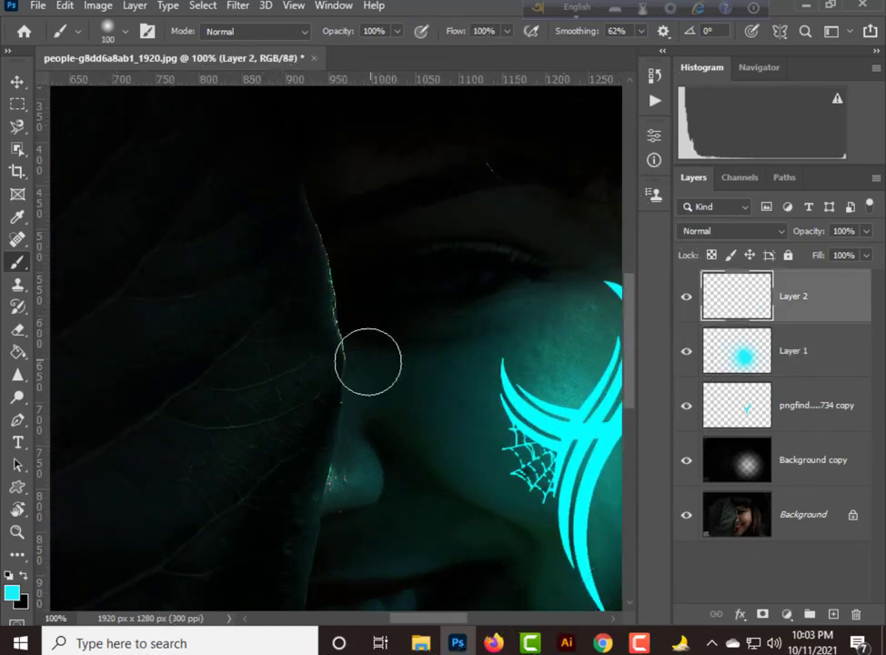
{"action": "left_click", "coordinate": [396, 31]}
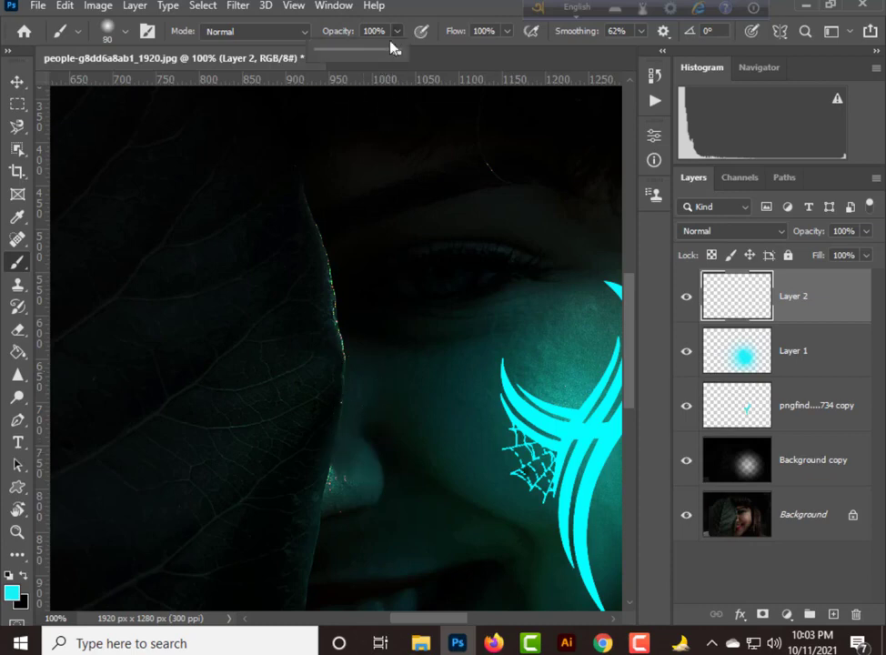
{"action": "left_click", "coordinate": [332, 51]}
{"action": "left_click", "coordinate": [504, 32]}
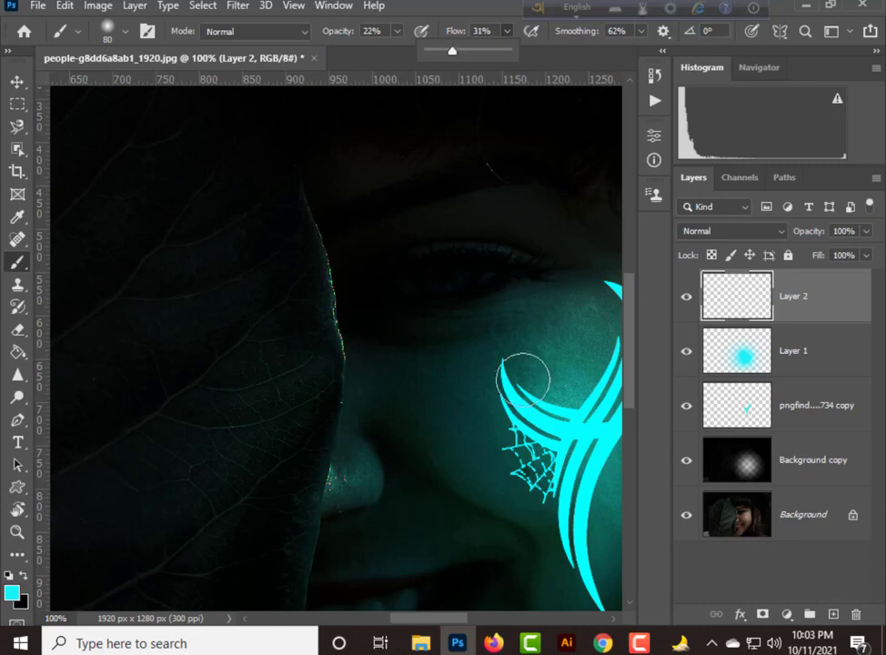
Reduce the brush to 45 px and set Layer 2's blend mode to Screen
{"action": "key", "text": "bracketleft"}
{"action": "key", "text": "bracketleft"}
{"action": "key", "text": "bracketleft"}
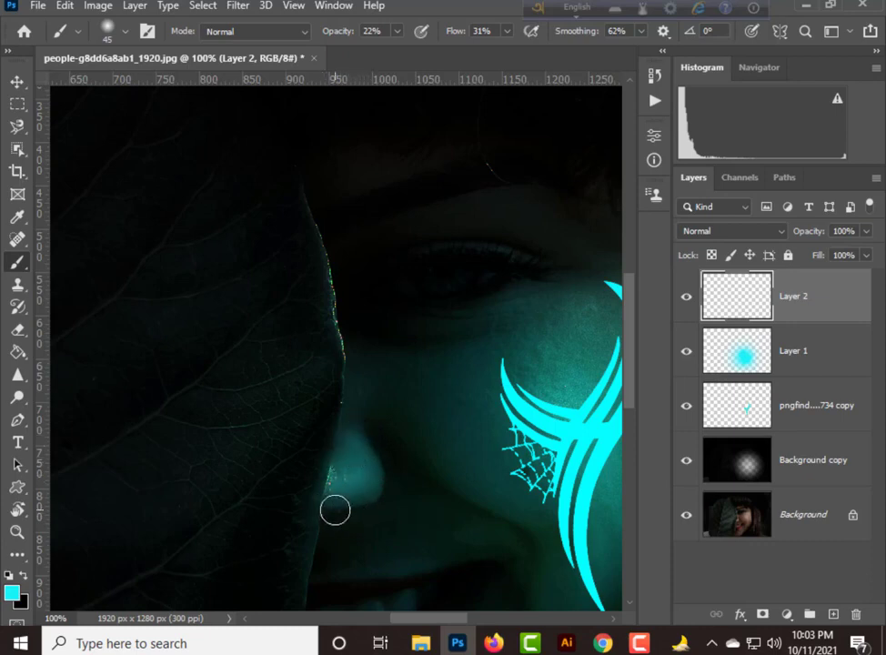
{"action": "left_click", "coordinate": [732, 231]}
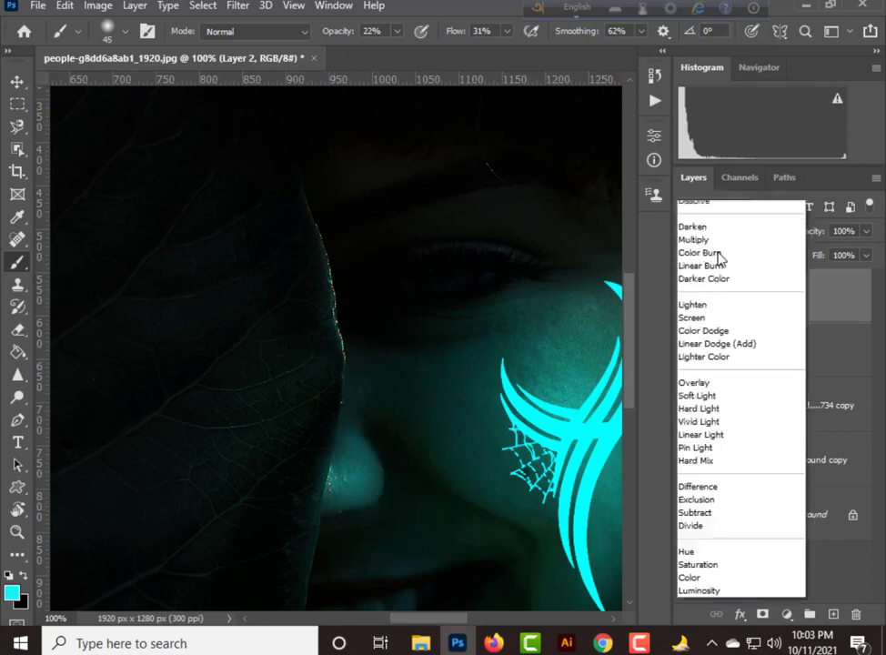
{"action": "left_click", "coordinate": [703, 345]}
{"action": "key", "text": "ctrl+minus"}
{"action": "key", "text": "ctrl+minus"}
{"action": "key", "text": "ctrl+minus"}
{"action": "key", "text": "ctrl+minus"}
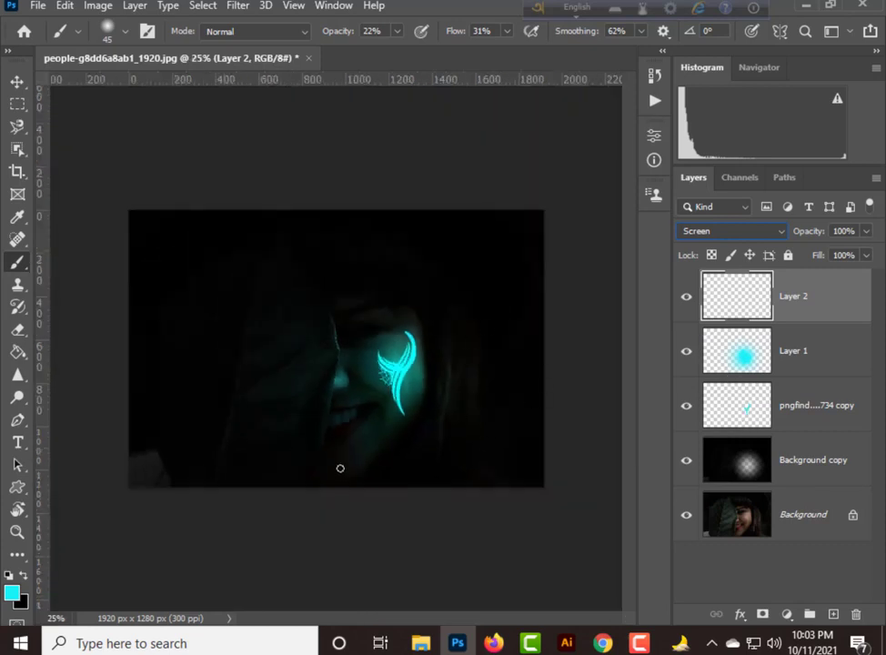
Select the glow layer, Layer 1, and enlarge the brush to 90 px
{"action": "key", "text": "ctrl+plus"}
{"action": "key", "text": "ctrl+plus"}
{"action": "key", "text": "ctrl+plus"}
{"action": "left_click_drag", "start_coordinate": [432, 494], "coordinate": [557, 368]}
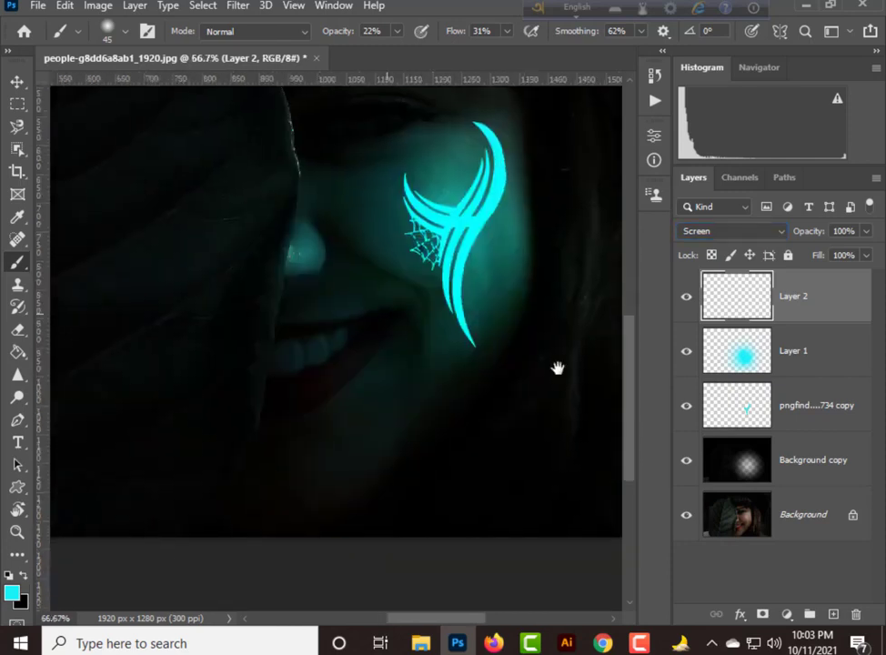
{"action": "left_click", "coordinate": [869, 351]}
{"action": "key", "text": "bracketright"}
{"action": "key", "text": "bracketright"}
{"action": "key", "text": "bracketright"}
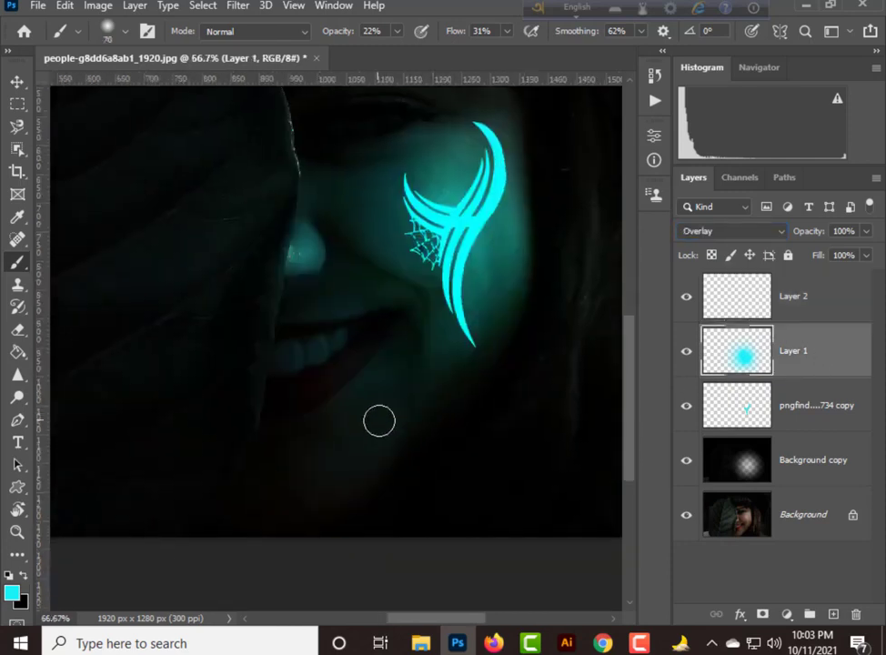
{"action": "key", "text": "bracketright"}
{"action": "key", "text": "bracketright"}
Set the brush opacity and flow to 100% and dab cyan glow onto Layer 1 over the lower cheek beside the mouth
{"action": "left_click", "coordinate": [396, 31]}
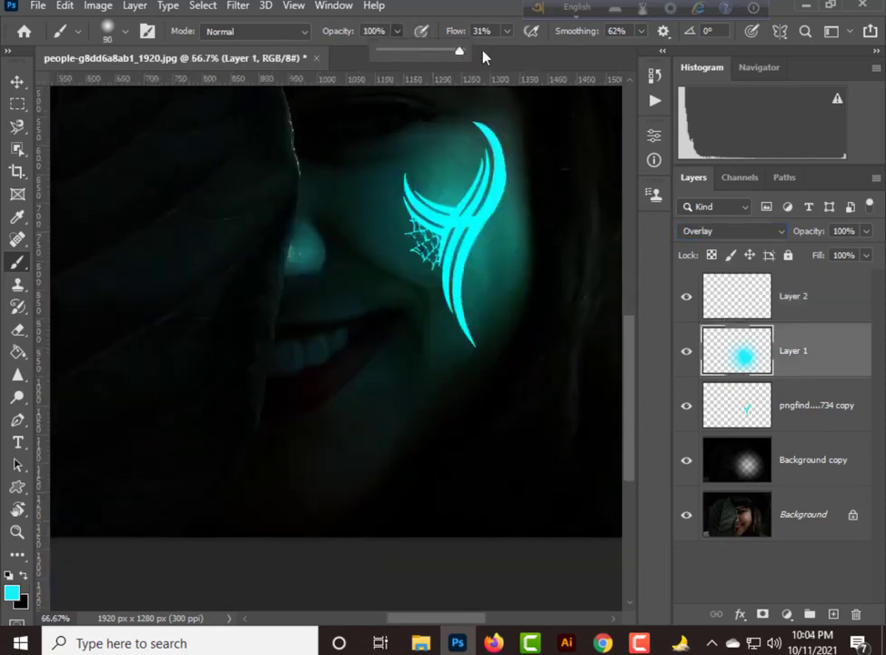
{"action": "left_click", "coordinate": [506, 31]}
{"action": "left_click_drag", "start_coordinate": [500, 51], "coordinate": [597, 60]}
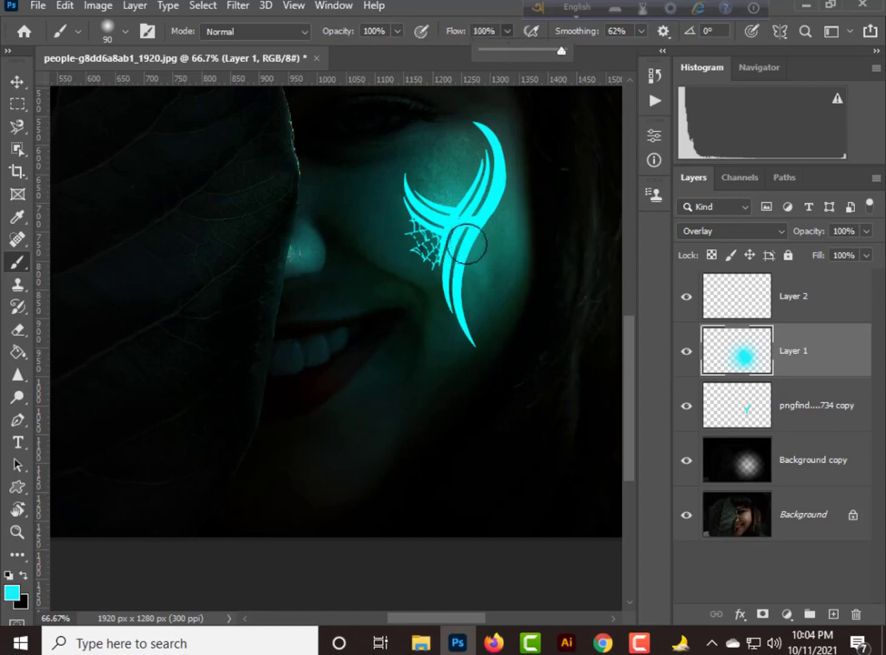
{"action": "left_click", "coordinate": [421, 378]}
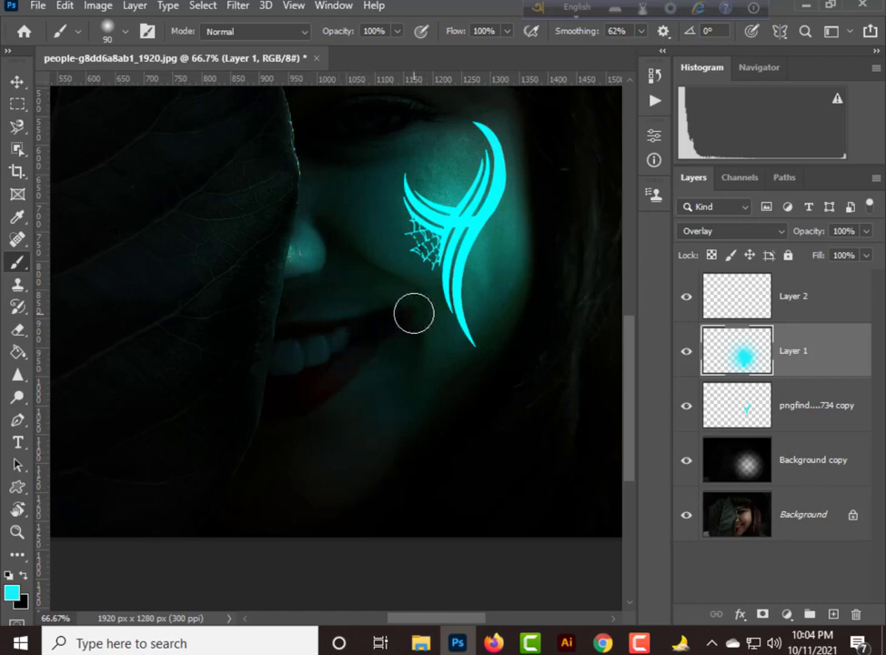
{"action": "key", "text": "ctrl+minus"}
{"action": "key", "text": "ctrl+minus"}
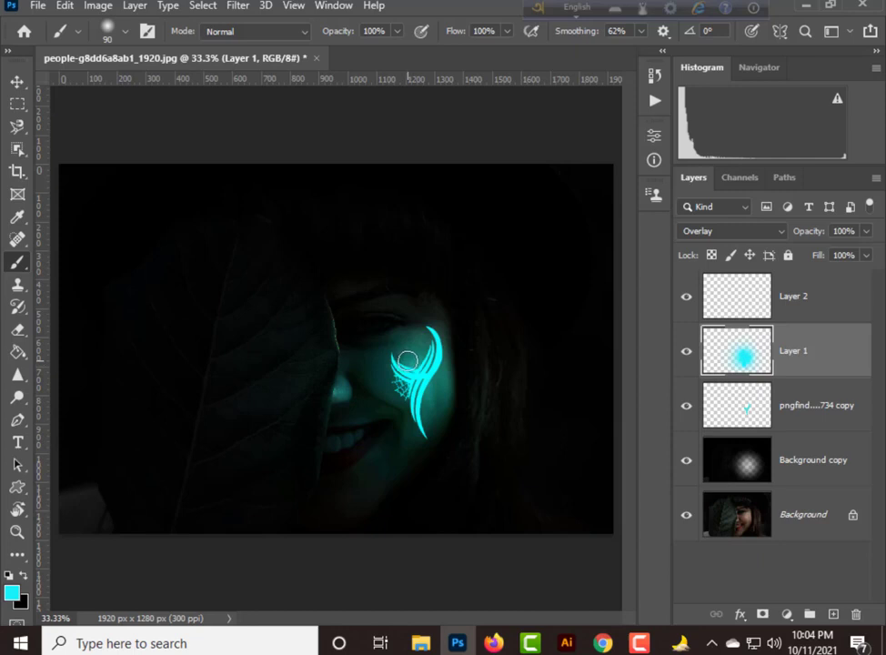
Add an empty layer above Layer 2 and reduce the brush to 45 px for work around the eye
{"action": "key", "text": "ctrl+plus"}
{"action": "key", "text": "ctrl+plus"}
{"action": "key", "text": "ctrl+plus"}
{"action": "key", "text": "ctrl+plus"}
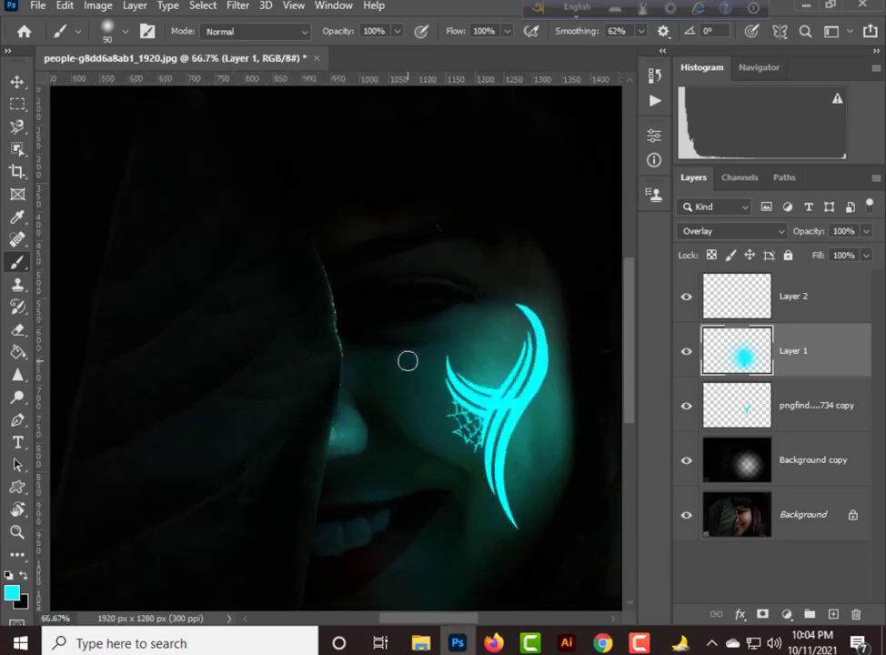
{"action": "left_click_drag", "start_coordinate": [488, 307], "coordinate": [364, 362]}
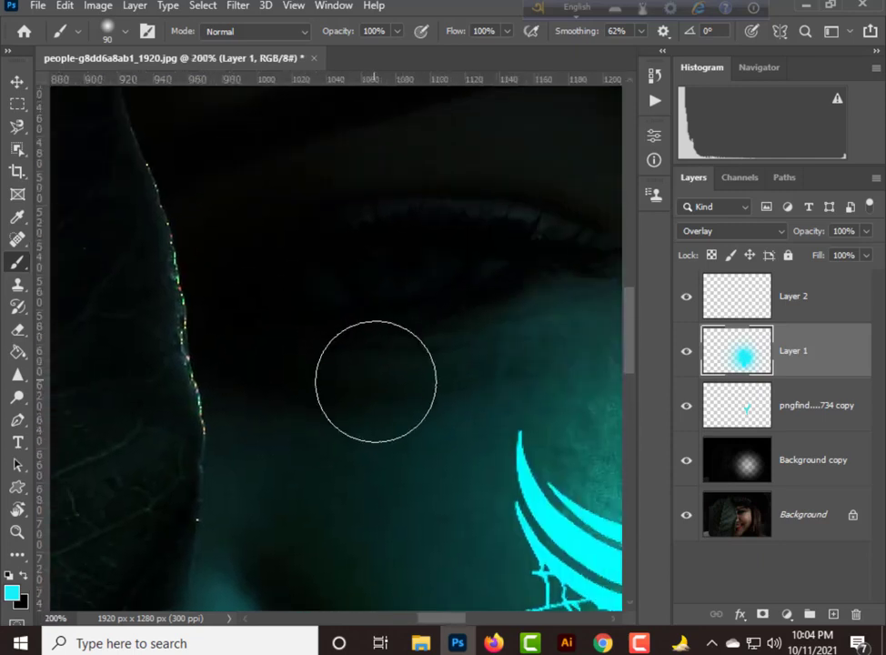
{"action": "key", "text": "bracketleft"}
{"action": "key", "text": "bracketleft"}
{"action": "key", "text": "bracketleft"}
{"action": "key", "text": "bracketleft"}
{"action": "key", "text": "bracketleft"}
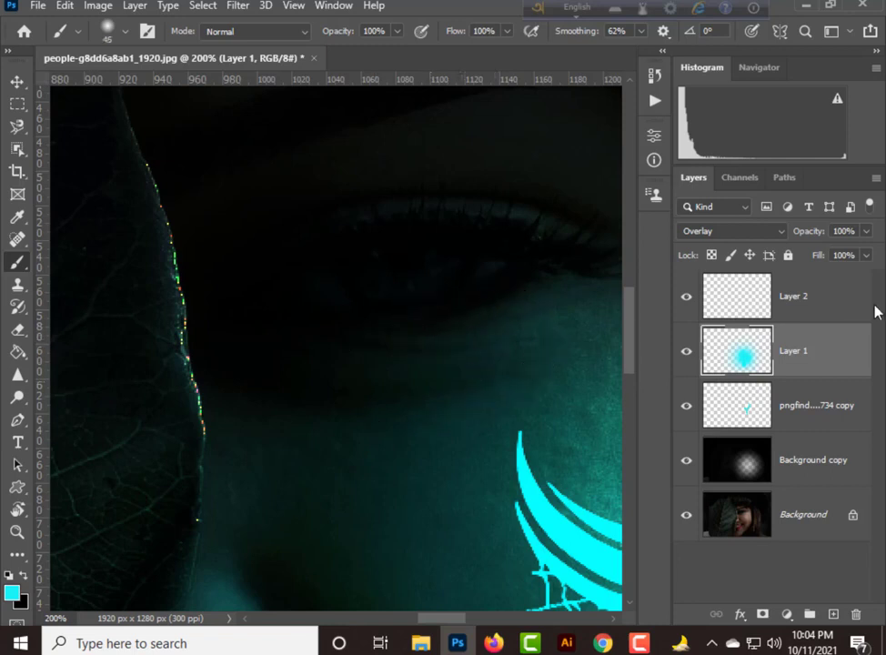
{"action": "left_click", "coordinate": [851, 313]}
{"action": "left_click", "coordinate": [834, 617]}
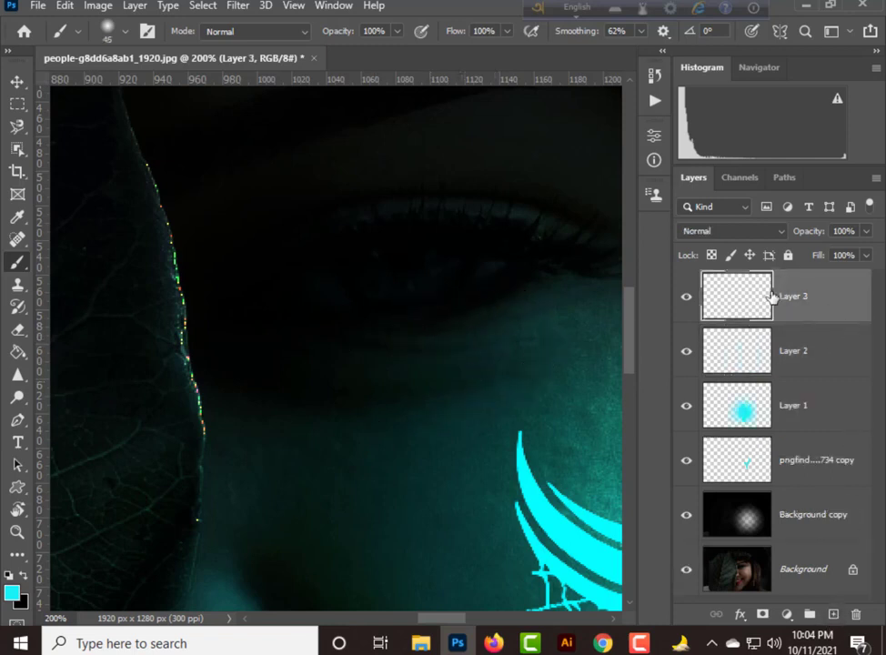
Paint a curved cyan stroke along the lower part of the eye on Layer 3 with a 15 px brush
{"action": "key", "text": "bracketleft"}
{"action": "key", "text": "bracketleft"}
{"action": "key", "text": "bracketleft"}
{"action": "key", "text": "bracketleft"}
{"action": "key", "text": "bracketleft"}
{"action": "key", "text": "bracketleft"}
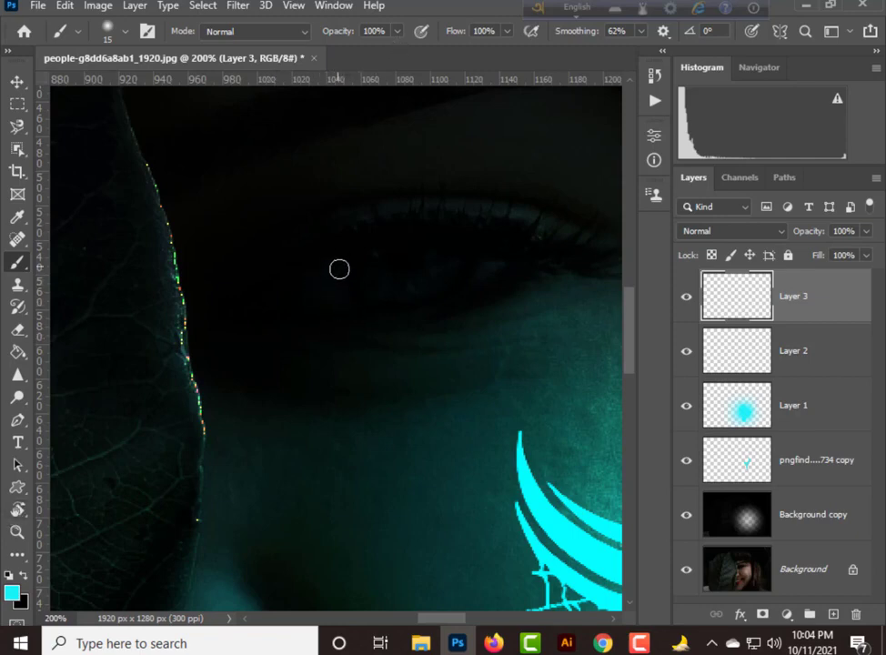
{"action": "mouse_move", "coordinate": [338, 265]}
{"action": "left_mouse_down"}
{"action": "mouse_move", "coordinate": [381, 312]}
{"action": "mouse_move", "coordinate": [419, 311]}
{"action": "mouse_move", "coordinate": [465, 287]}
{"action": "mouse_move", "coordinate": [475, 236]}
{"action": "left_mouse_up"}
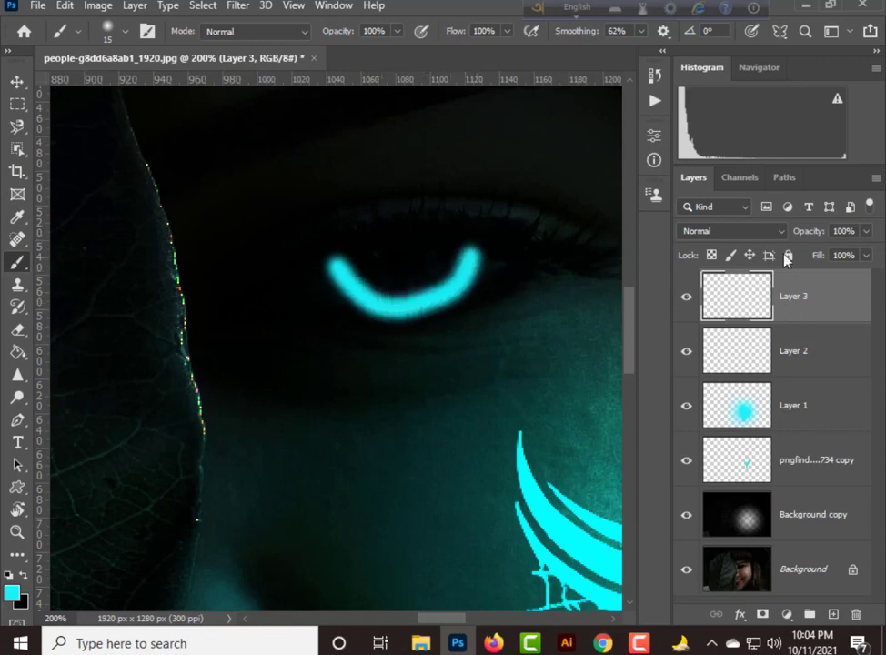
Set the blend mode of the eye glow layer, Layer 3, to Screen and its opacity to 33%
{"action": "left_click", "coordinate": [770, 231]}
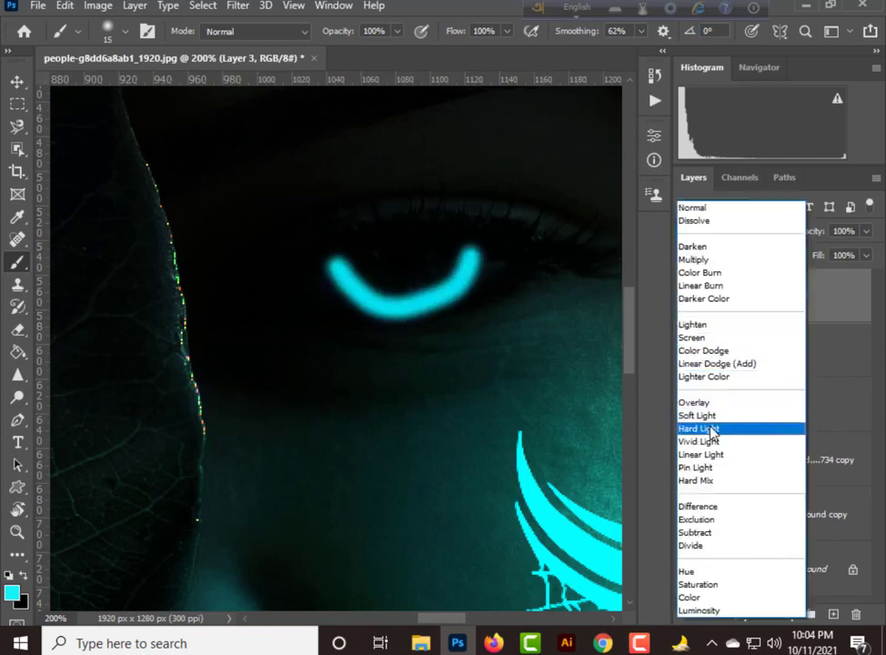
{"action": "left_click", "coordinate": [693, 337]}
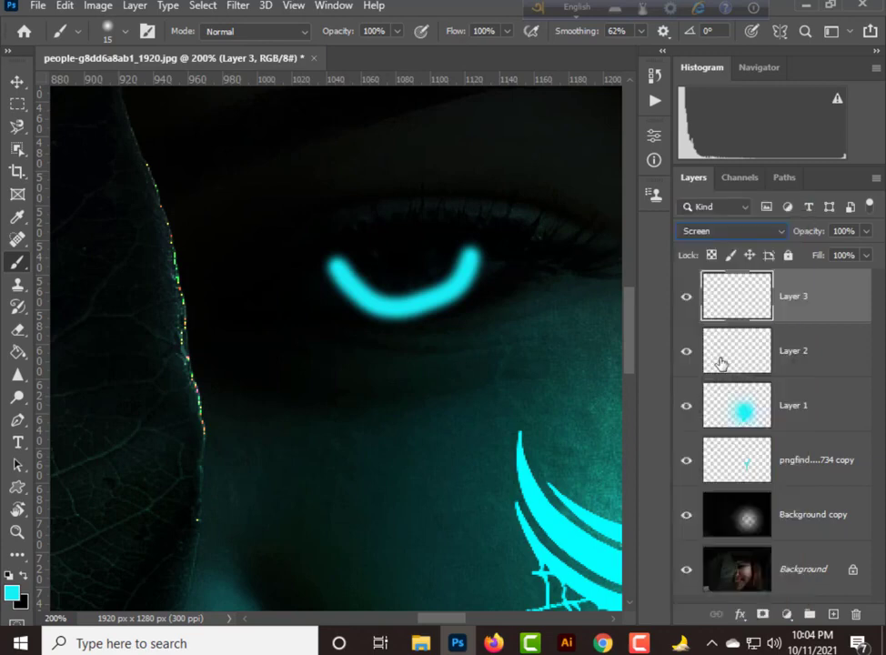
{"action": "left_click", "coordinate": [866, 231]}
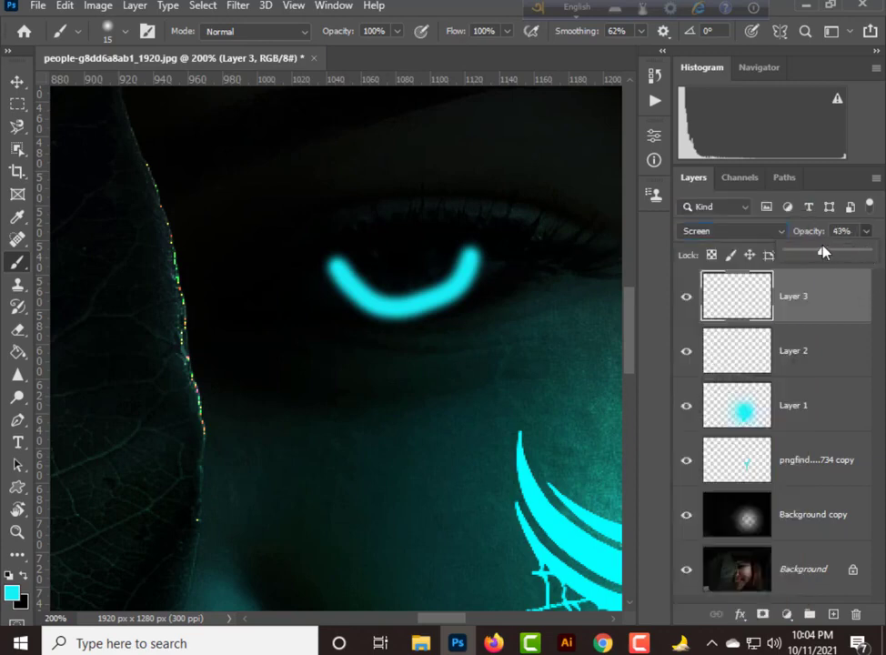
{"action": "mouse_move", "coordinate": [824, 253]}
{"action": "left_mouse_down"}
{"action": "mouse_move", "coordinate": [793, 252]}
{"action": "mouse_move", "coordinate": [812, 255]}
{"action": "left_mouse_up"}
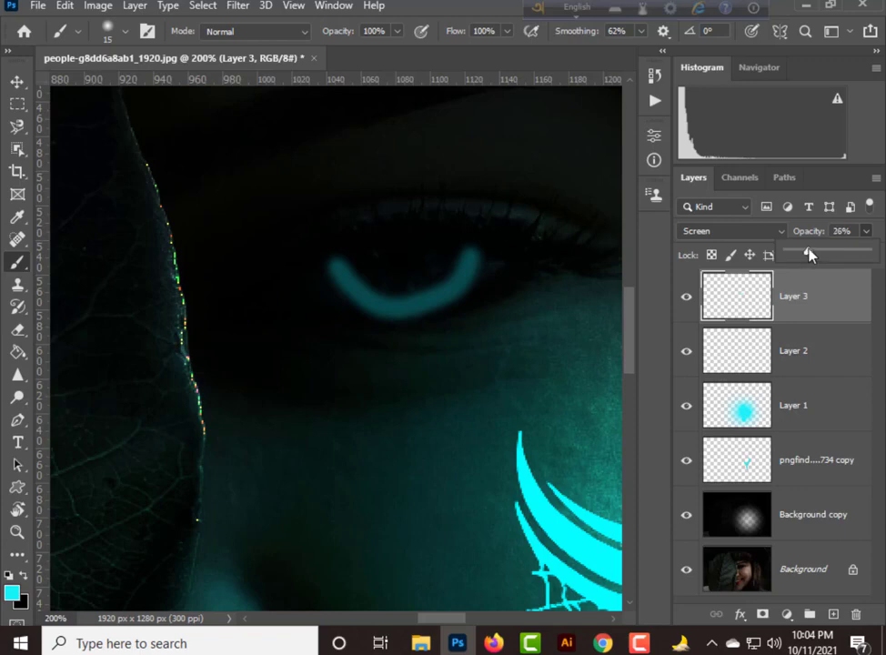
{"action": "key", "text": "ctrl+minus"}
{"action": "key", "text": "ctrl+minus"}
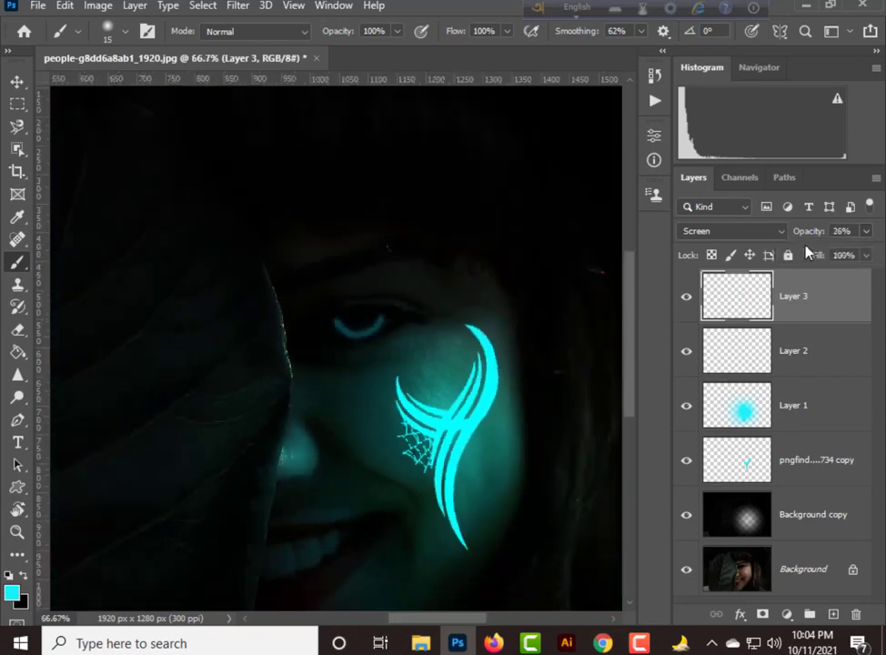
{"action": "key", "text": "ctrl+minus"}
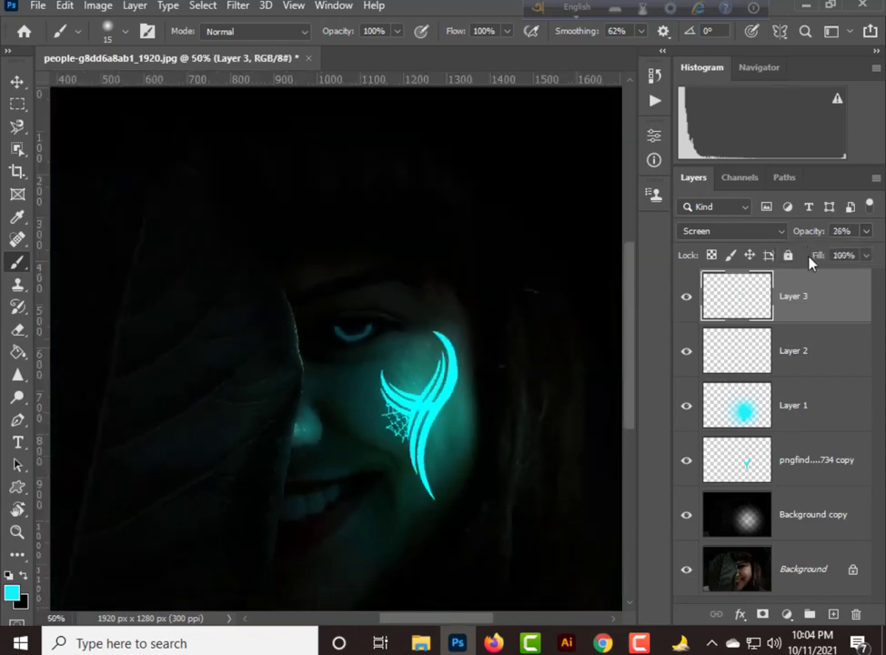
{"action": "left_click", "coordinate": [866, 232]}
{"action": "left_click", "coordinate": [17, 81]}
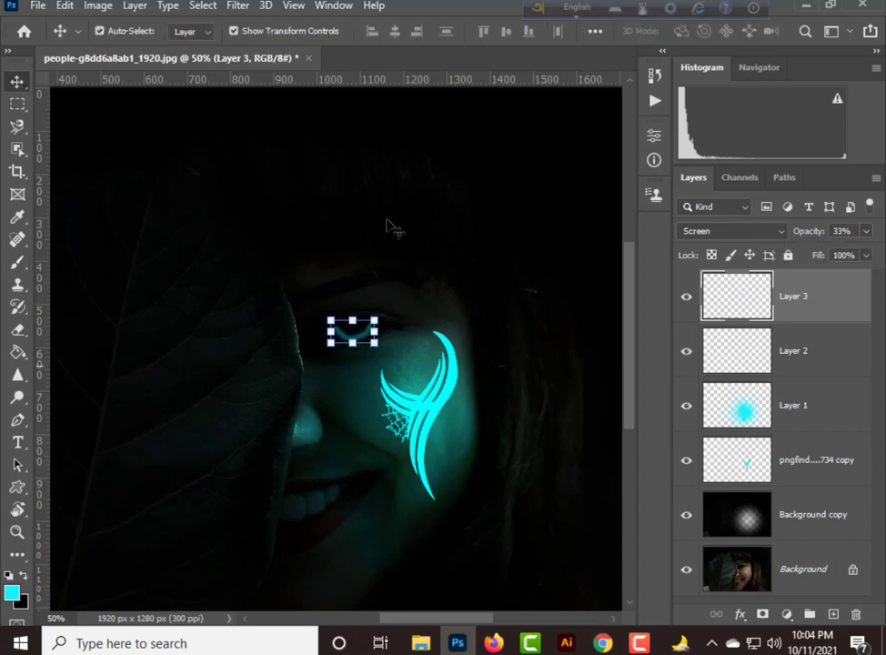
{"action": "key", "text": "ctrl+minus"}
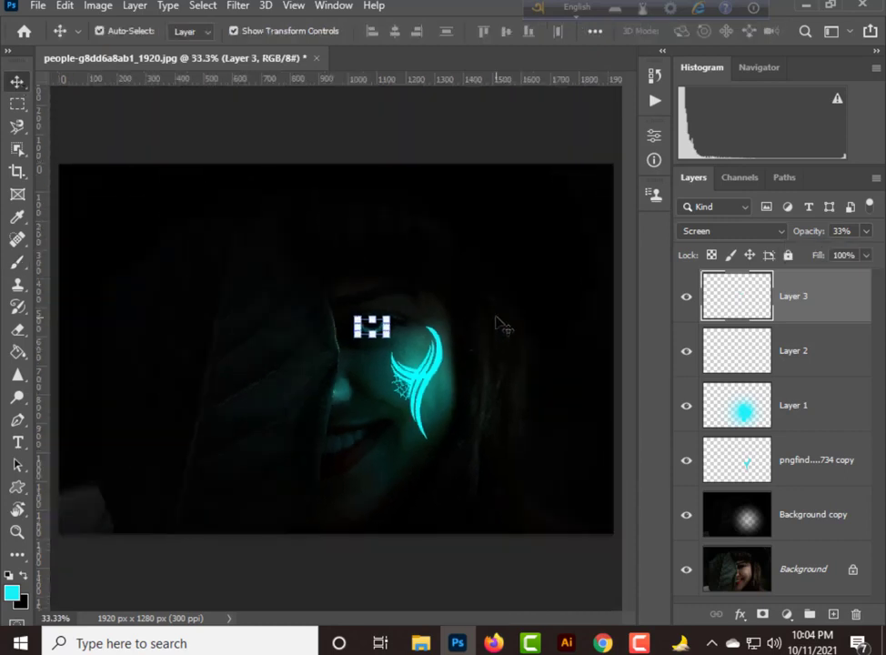
{"action": "left_click", "coordinate": [463, 328]}
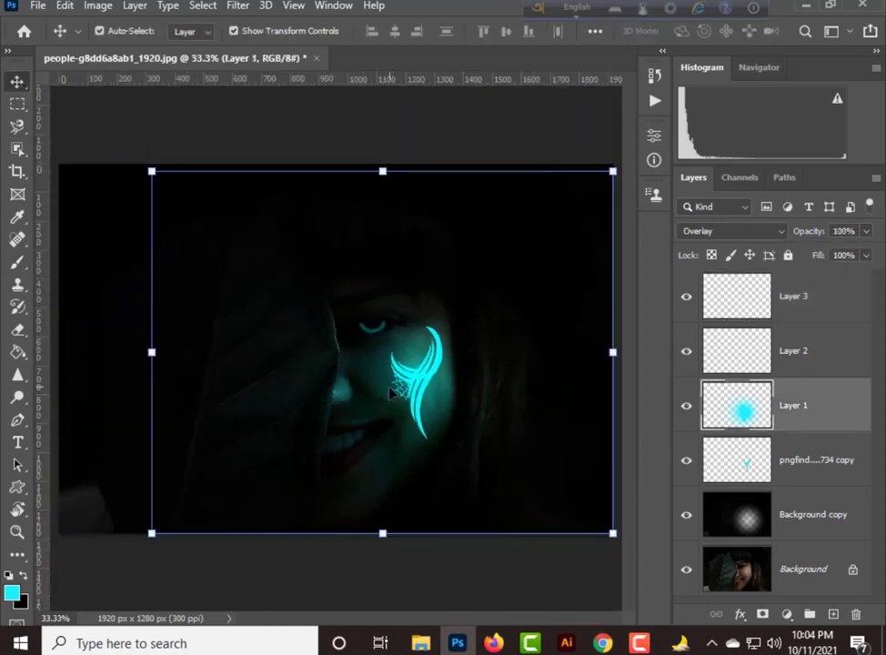
{"action": "left_click", "coordinate": [828, 315]}
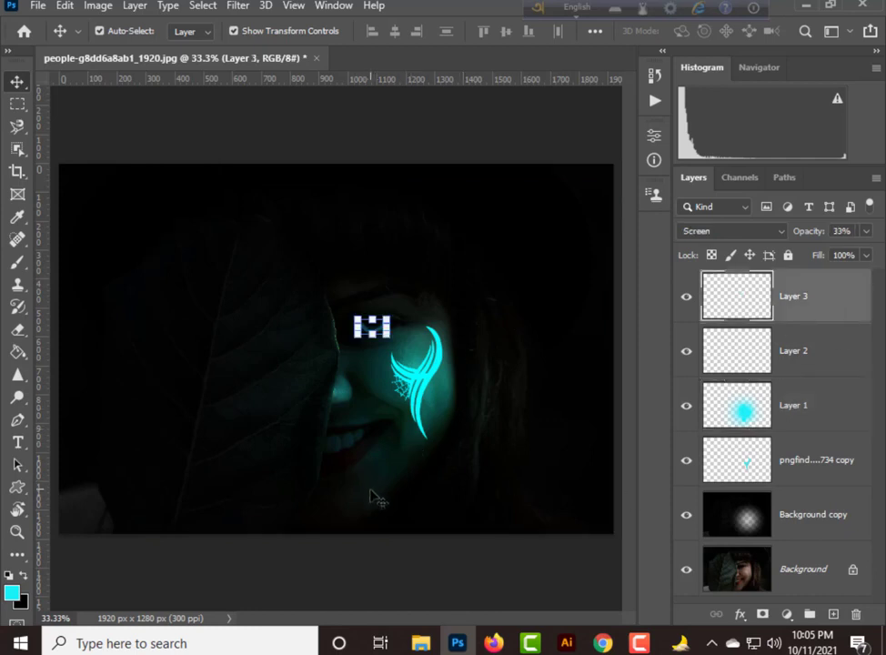
{"action": "left_click", "coordinate": [403, 360]}
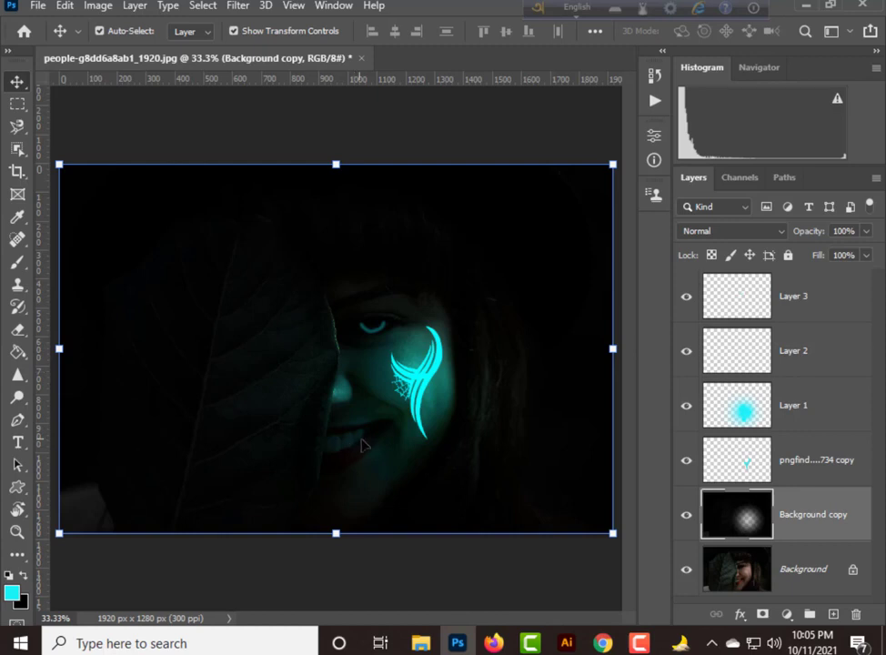
Add a Hue/Saturation adjustment layer above Layer 3
{"action": "left_click", "coordinate": [815, 308]}
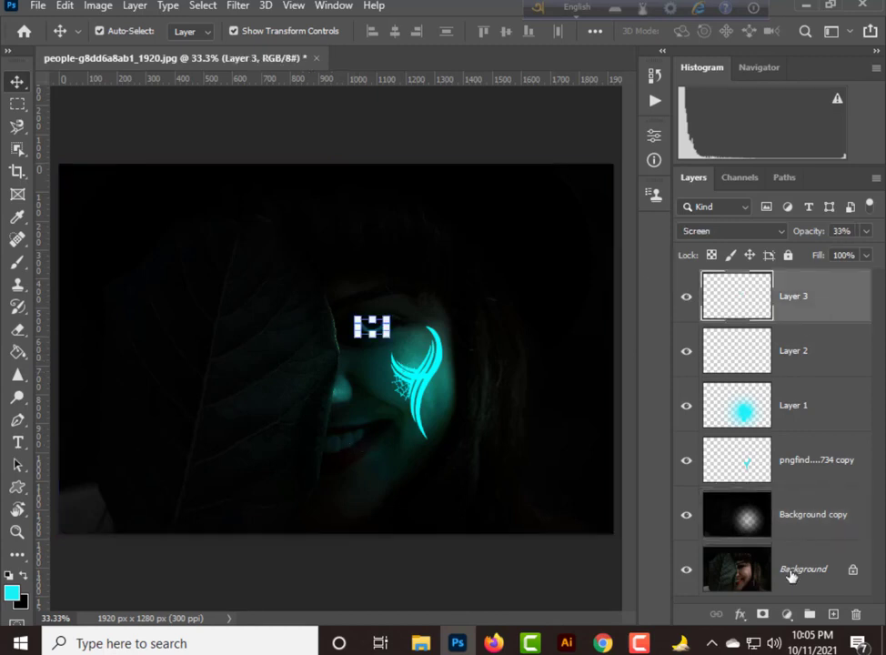
{"action": "left_click", "coordinate": [788, 616]}
{"action": "left_click", "coordinate": [787, 443]}
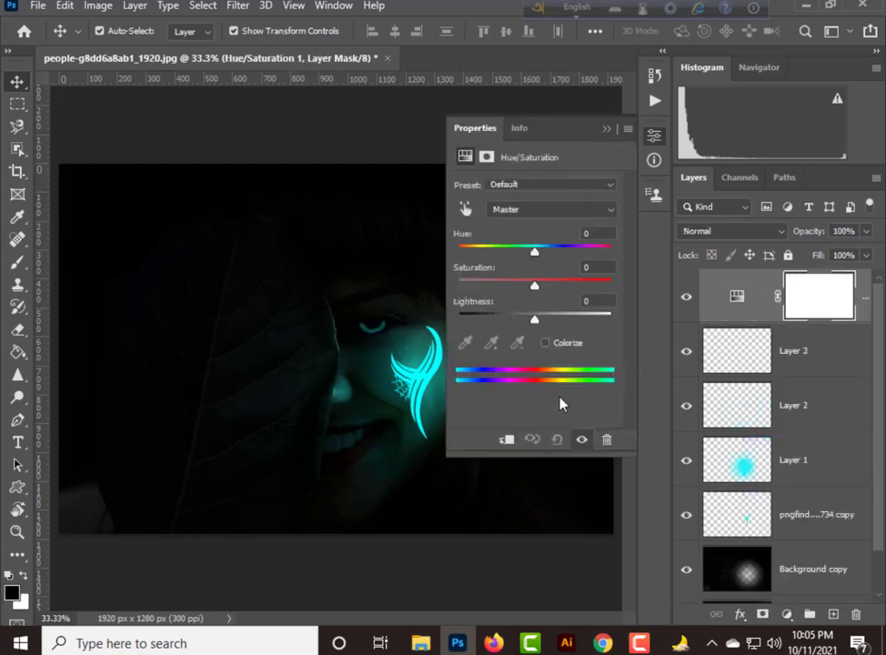
Set the Hue/Saturation adjustment to hue +2, saturation +2 and lightness -20
{"action": "left_click_drag", "start_coordinate": [536, 325], "coordinate": [508, 323]}
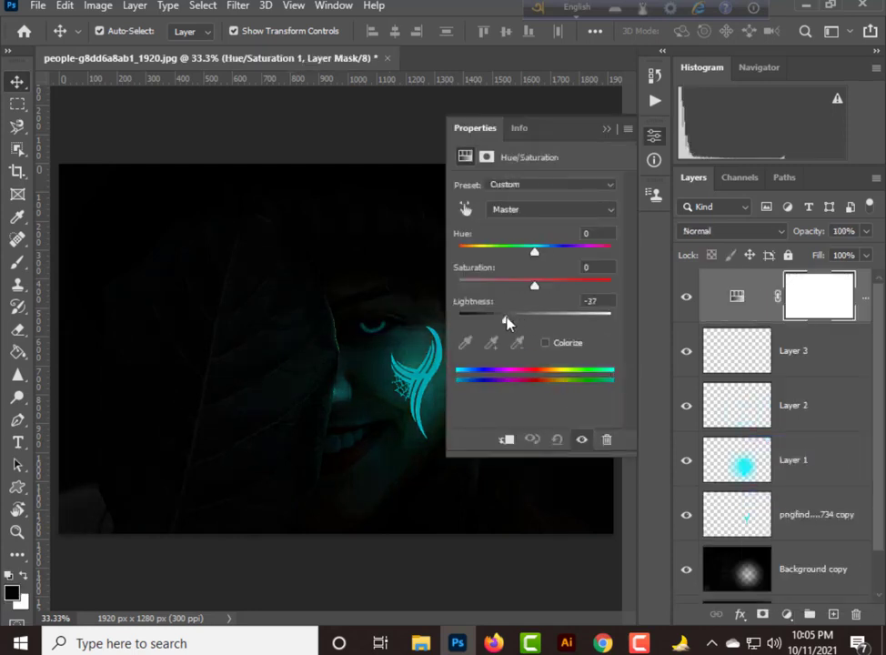
{"action": "left_click_drag", "start_coordinate": [537, 250], "coordinate": [536, 256]}
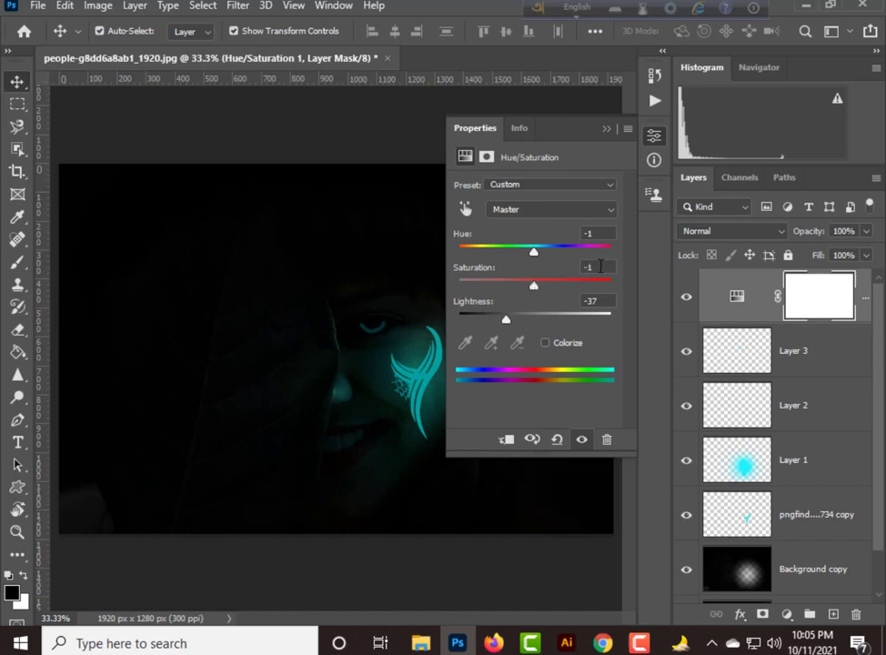
{"action": "type", "text": "2"}
{"action": "mouse_move", "coordinate": [534, 255]}
{"action": "left_mouse_down"}
{"action": "mouse_move", "coordinate": [461, 249]}
{"action": "mouse_move", "coordinate": [519, 251]}
{"action": "mouse_move", "coordinate": [540, 274]}
{"action": "left_mouse_up"}
{"action": "left_click", "coordinate": [574, 233]}
{"action": "type", "text": "2"}
{"action": "left_click_drag", "start_coordinate": [509, 324], "coordinate": [518, 322]}
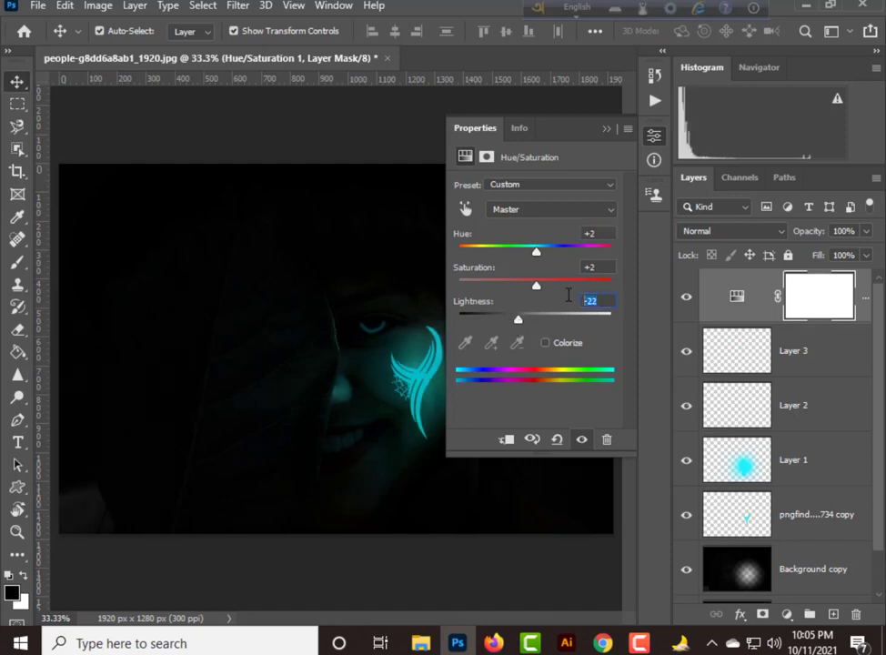
{"action": "type", "text": "-20"}
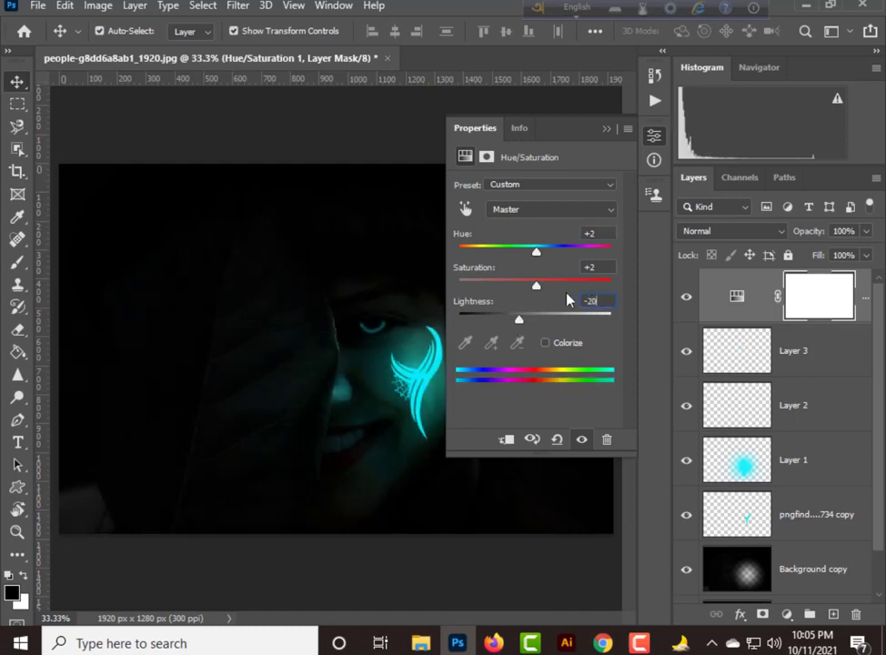
{"action": "left_click", "coordinate": [606, 129]}
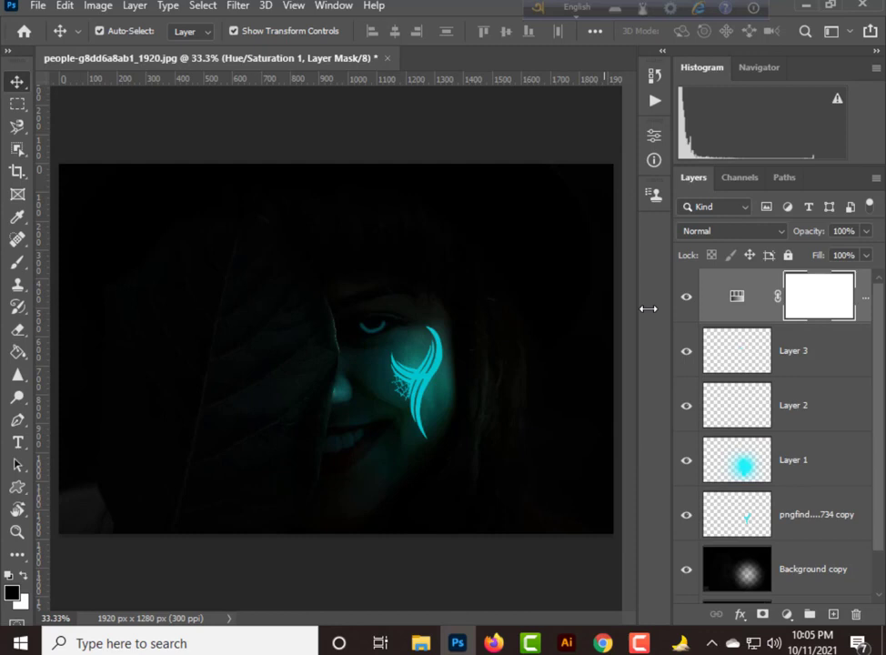
Add a new empty layer above the Hue/Saturation adjustment layer
{"action": "left_click", "coordinate": [786, 357]}
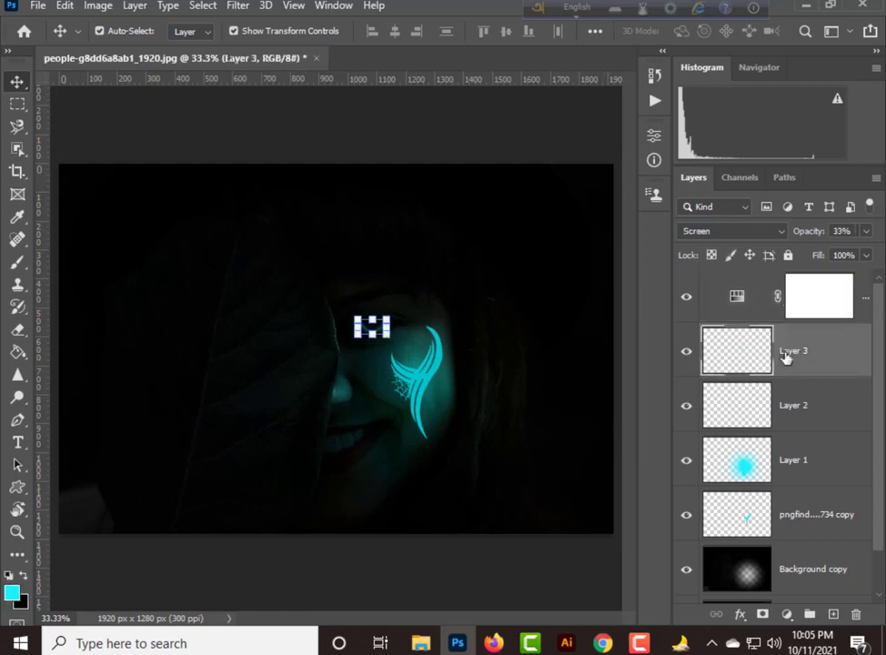
{"action": "left_click", "coordinate": [796, 404]}
{"action": "left_click", "coordinate": [802, 468]}
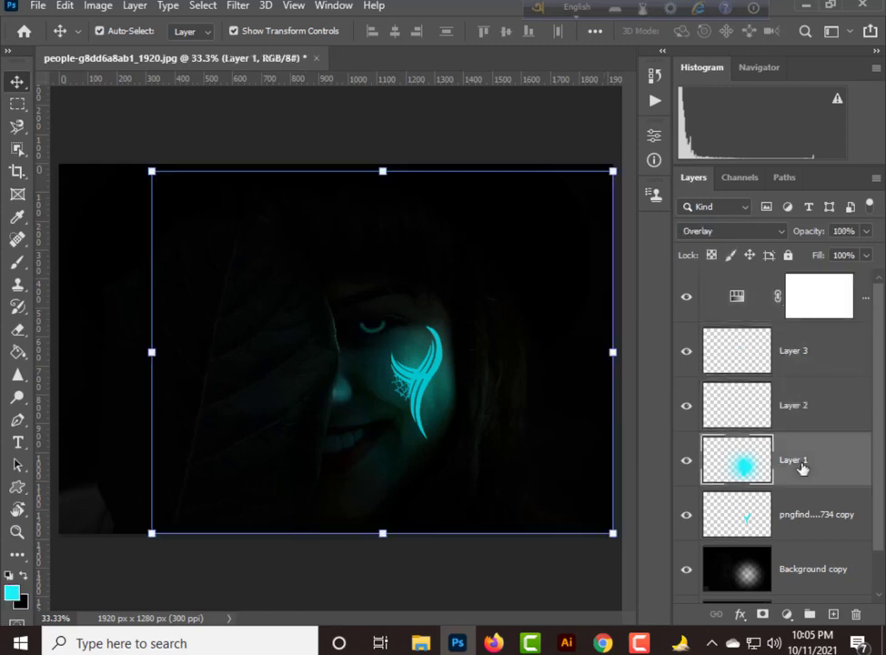
{"action": "left_click", "coordinate": [824, 298]}
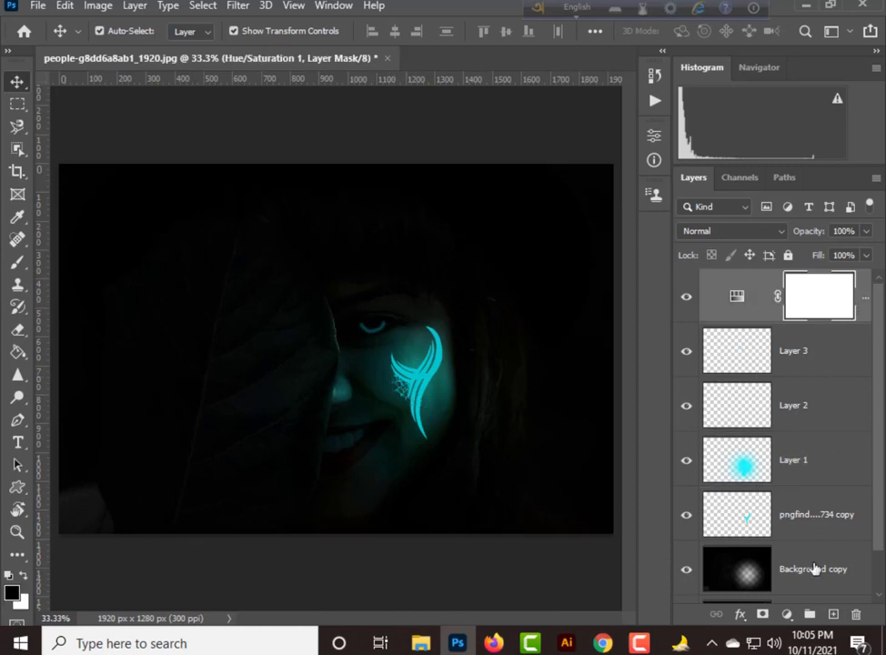
{"action": "left_click", "coordinate": [833, 616]}
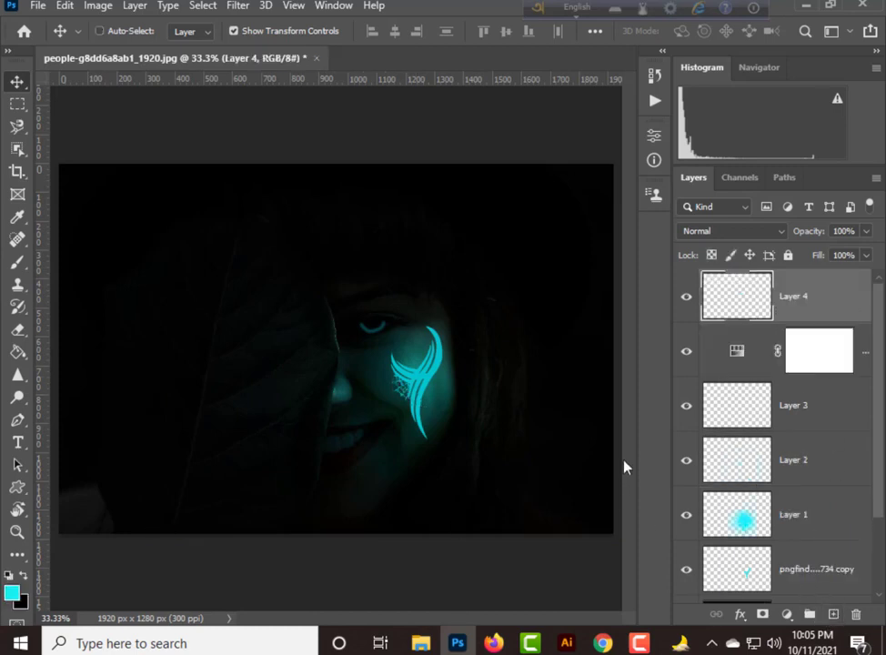
Paint a short cyan stroke down the leaf-side end of the lower lip on Layer 4 with a 25 px brush
{"action": "key", "text": "ctrl+plus"}
{"action": "key", "text": "ctrl+plus"}
{"action": "key", "text": "ctrl+plus"}
{"action": "left_click_drag", "start_coordinate": [506, 493], "coordinate": [423, 267]}
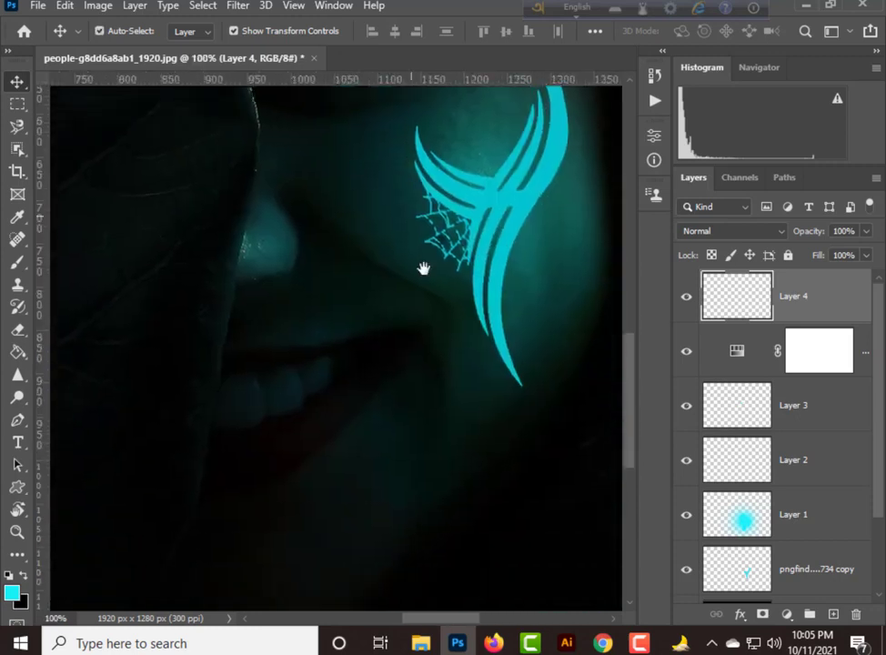
{"action": "left_click_drag", "start_coordinate": [471, 483], "coordinate": [491, 363]}
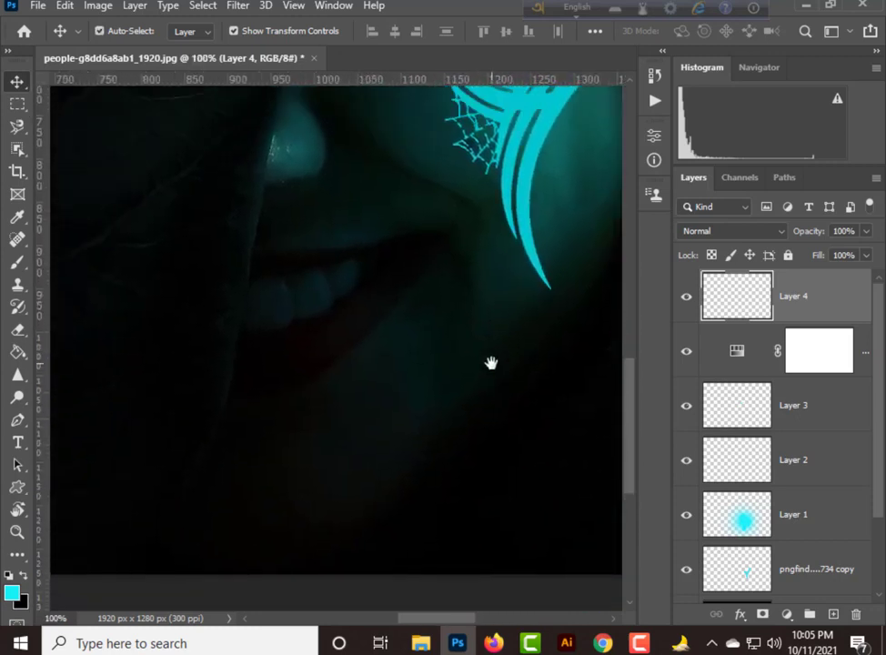
{"action": "left_click", "coordinate": [17, 263]}
{"action": "key", "text": "bracketright"}
{"action": "key", "text": "bracketright"}
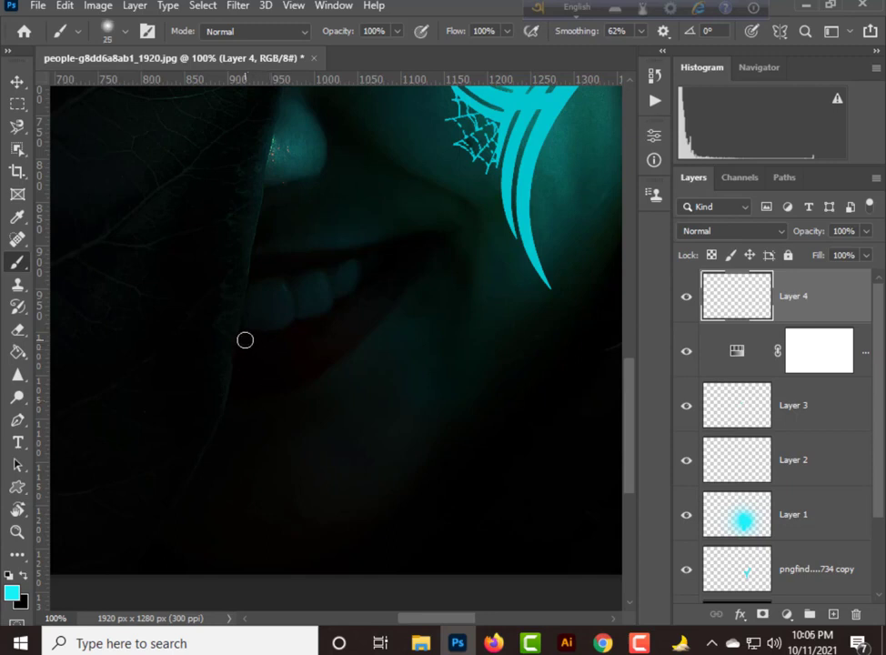
{"action": "left_click_drag", "start_coordinate": [245, 339], "coordinate": [235, 404]}
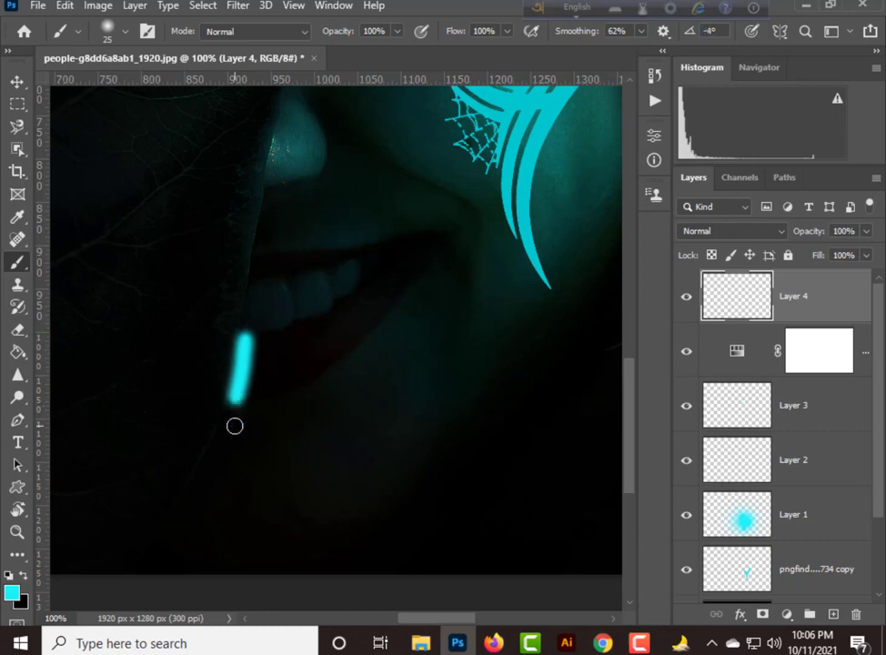
Nudge the painted lip stroke on Layer 4 slightly to the right, away from the leaf edge
{"action": "left_click", "coordinate": [17, 82]}
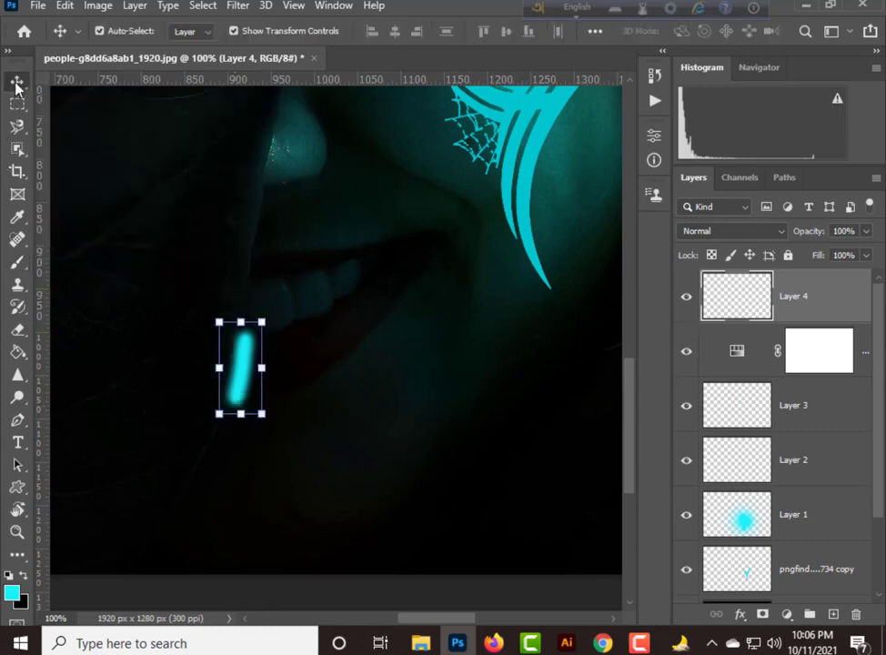
{"action": "key", "text": "Right"}
{"action": "key", "text": "Right"}
{"action": "key", "text": "Right"}
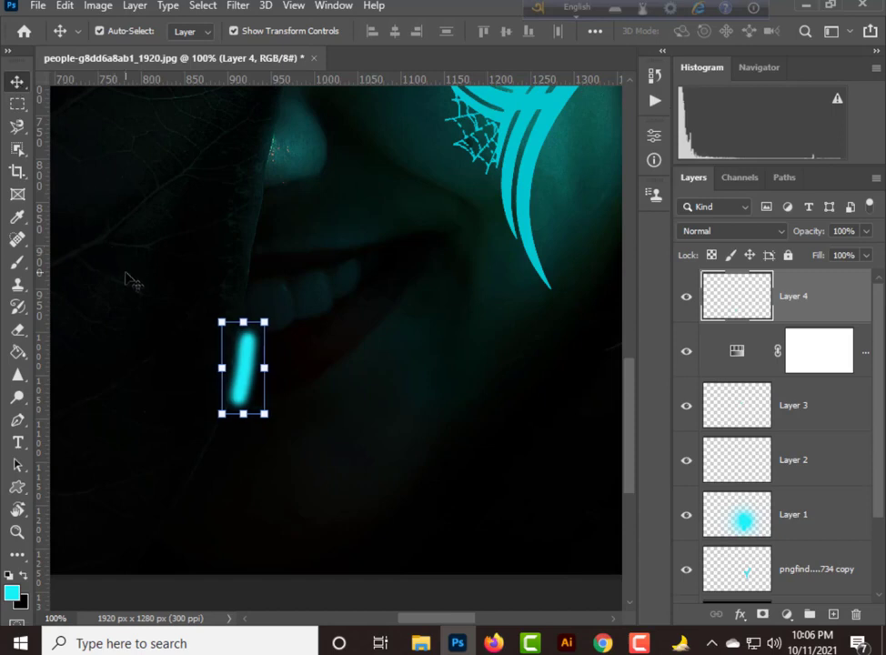
Paint a cyan stroke along the lower lip's bottom edge up to the mouth corner with the 25 px brush, thickening its middle
{"action": "left_click", "coordinate": [16, 261]}
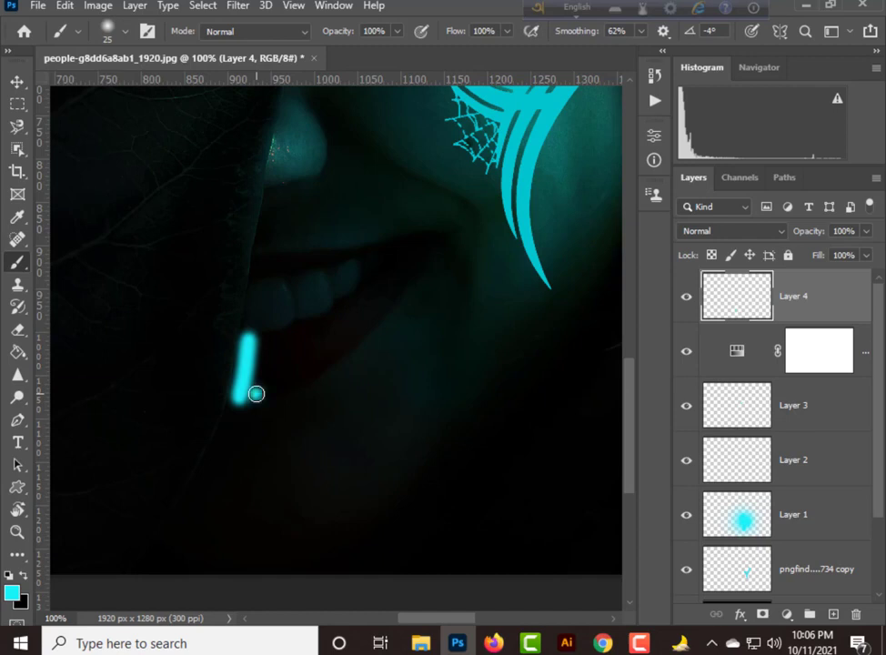
{"action": "mouse_move", "coordinate": [267, 391]}
{"action": "left_mouse_down"}
{"action": "mouse_move", "coordinate": [246, 394]}
{"action": "mouse_move", "coordinate": [281, 386]}
{"action": "mouse_move", "coordinate": [320, 359]}
{"action": "mouse_move", "coordinate": [404, 279]}
{"action": "mouse_move", "coordinate": [439, 226]}
{"action": "left_mouse_up"}
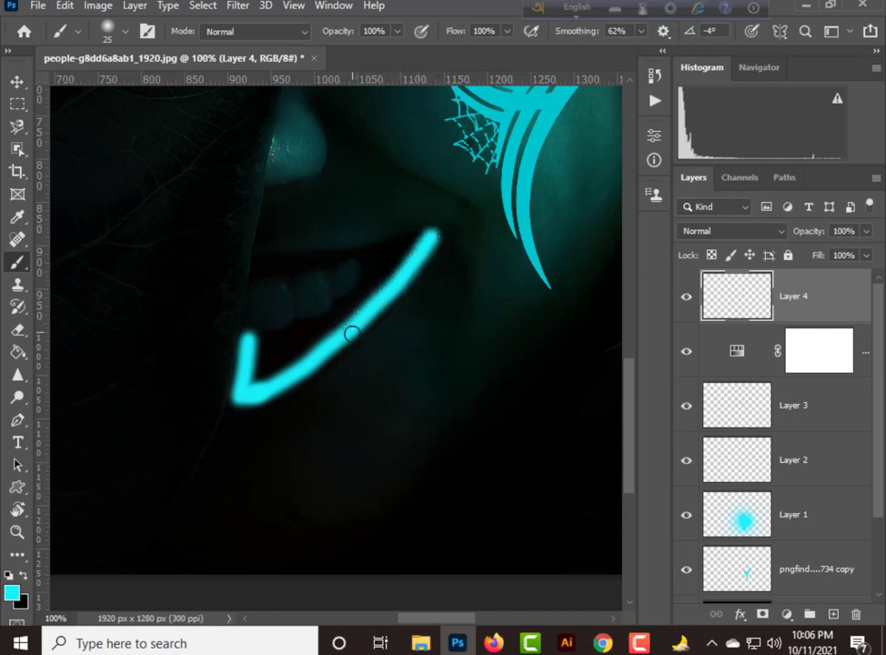
{"action": "left_click_drag", "start_coordinate": [352, 334], "coordinate": [293, 371]}
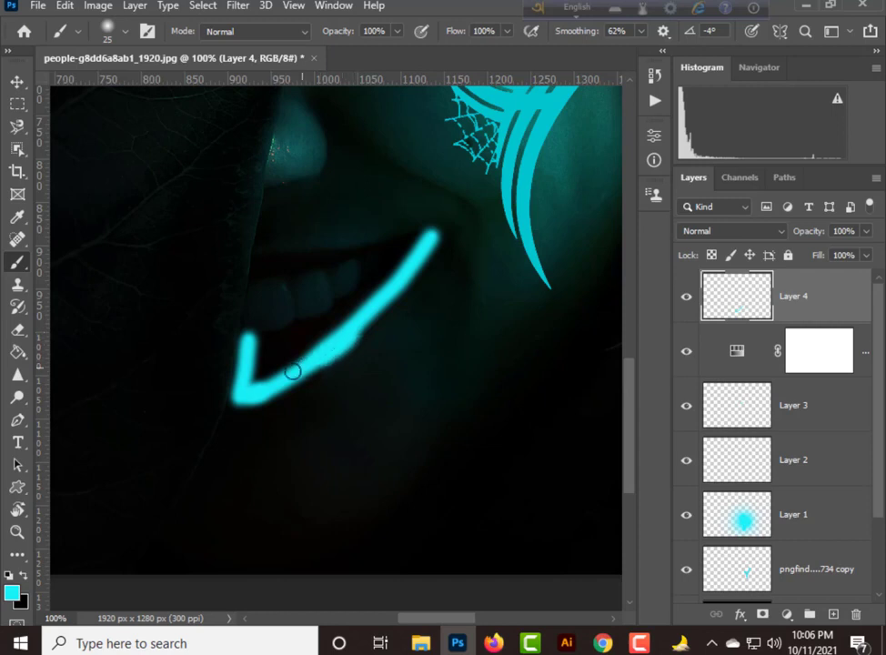
Dab cyan on the leaf-side end of the upper lip, try a stroke along the lip to the mouth corner and undo that stroke
{"action": "left_click", "coordinate": [261, 262]}
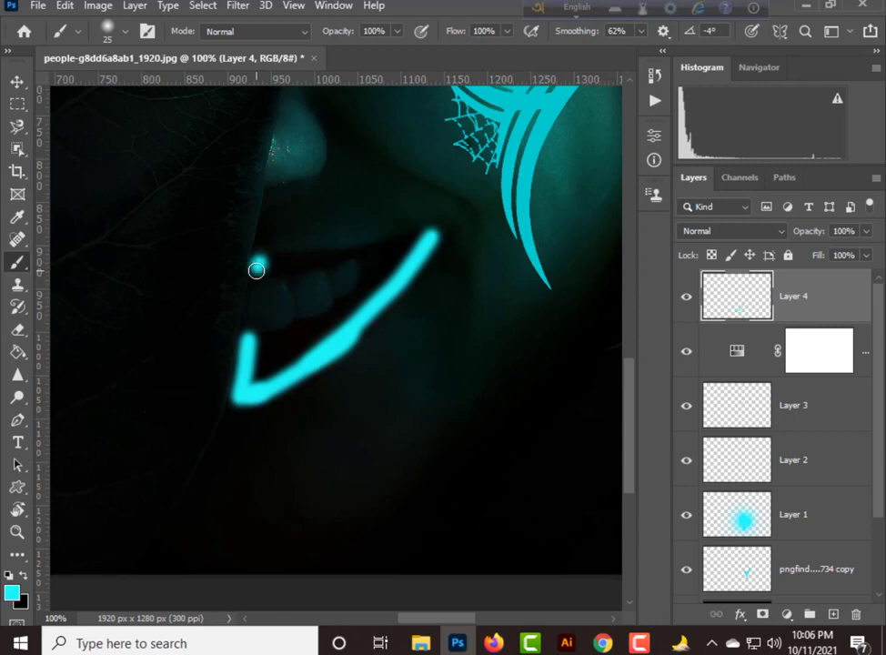
{"action": "left_click_drag", "start_coordinate": [261, 266], "coordinate": [421, 238]}
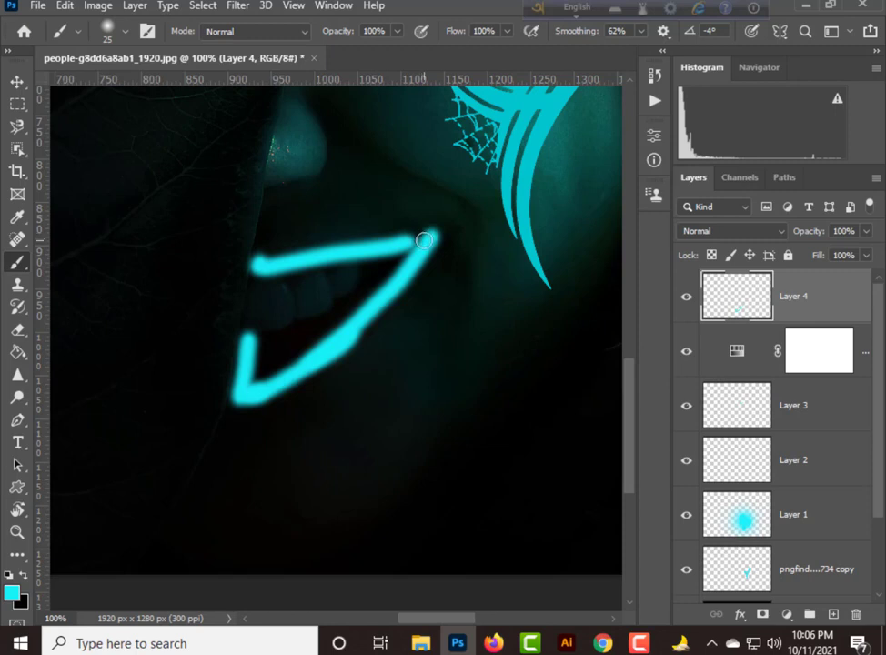
{"action": "key", "text": "ctrl+z"}
Fill the inside of the lower lip with cyan up to the teeth using the 25 px brush
{"action": "left_click", "coordinate": [259, 347]}
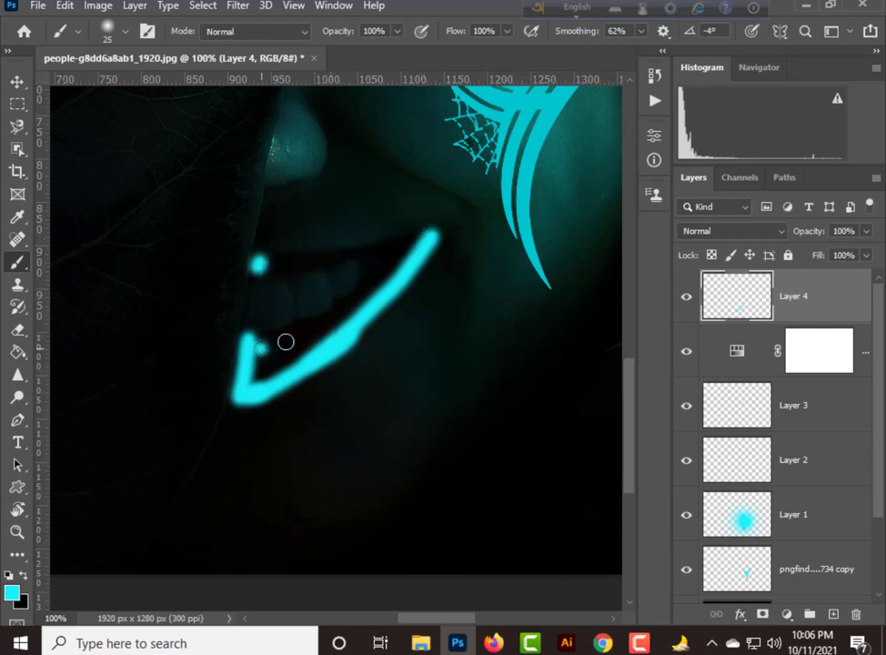
{"action": "mouse_move", "coordinate": [286, 341]}
{"action": "left_mouse_down"}
{"action": "mouse_move", "coordinate": [385, 287]}
{"action": "mouse_move", "coordinate": [289, 363]}
{"action": "mouse_move", "coordinate": [251, 379]}
{"action": "mouse_move", "coordinate": [265, 370]}
{"action": "mouse_move", "coordinate": [256, 359]}
{"action": "mouse_move", "coordinate": [289, 357]}
{"action": "mouse_move", "coordinate": [277, 377]}
{"action": "mouse_move", "coordinate": [251, 385]}
{"action": "mouse_move", "coordinate": [315, 367]}
{"action": "mouse_move", "coordinate": [282, 365]}
{"action": "mouse_move", "coordinate": [295, 349]}
{"action": "mouse_move", "coordinate": [275, 356]}
{"action": "mouse_move", "coordinate": [263, 362]}
{"action": "mouse_move", "coordinate": [346, 344]}
{"action": "mouse_move", "coordinate": [344, 334]}
{"action": "mouse_move", "coordinate": [317, 328]}
{"action": "left_mouse_up"}
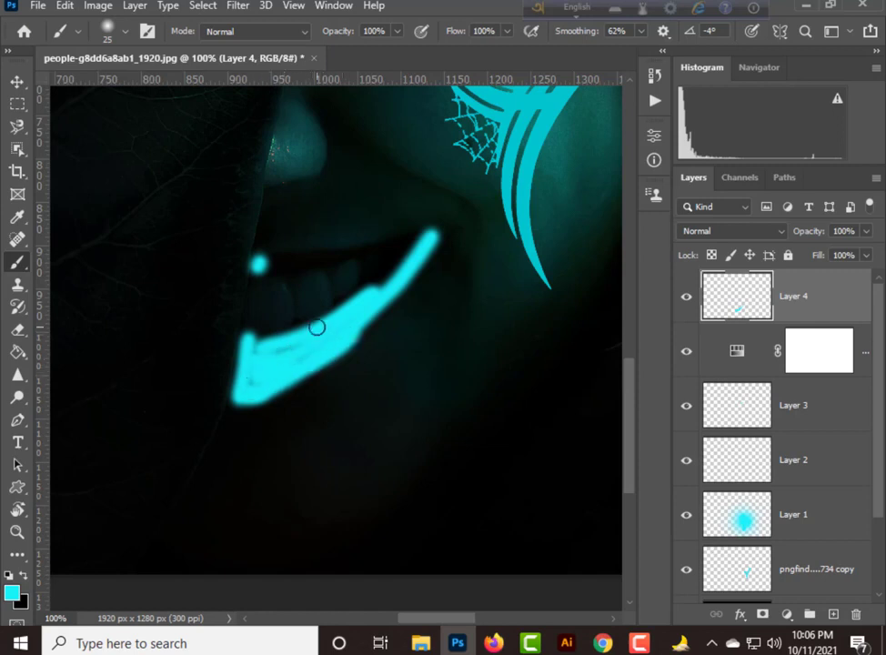
Paint the leaf-side part of the upper lip cyan with a 20 px brush
{"action": "key", "text": "ctrl+plus"}
{"action": "key", "text": "bracketleft"}
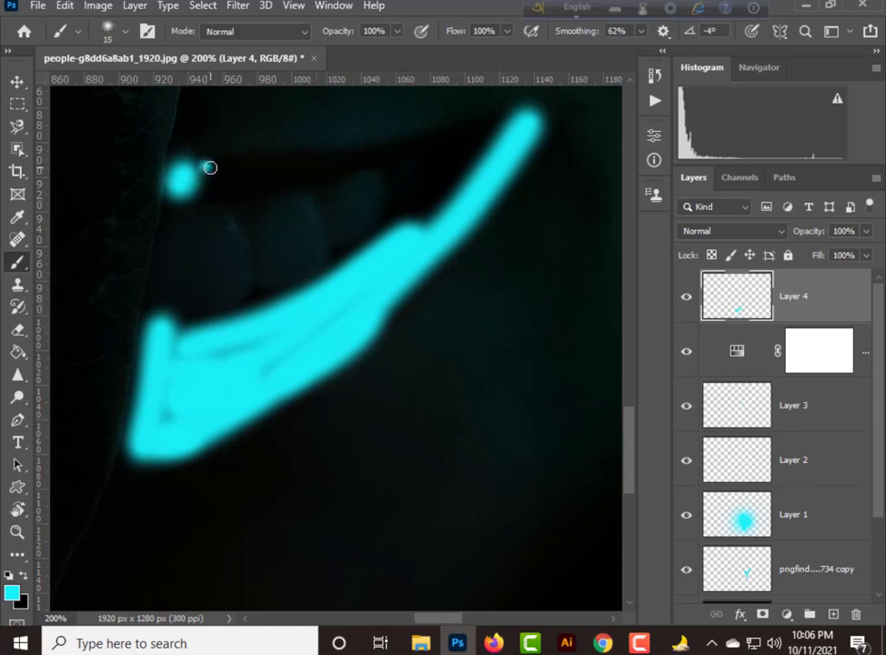
{"action": "key", "text": "bracketright"}
{"action": "key", "text": "bracketright"}
{"action": "left_click", "coordinate": [205, 169]}
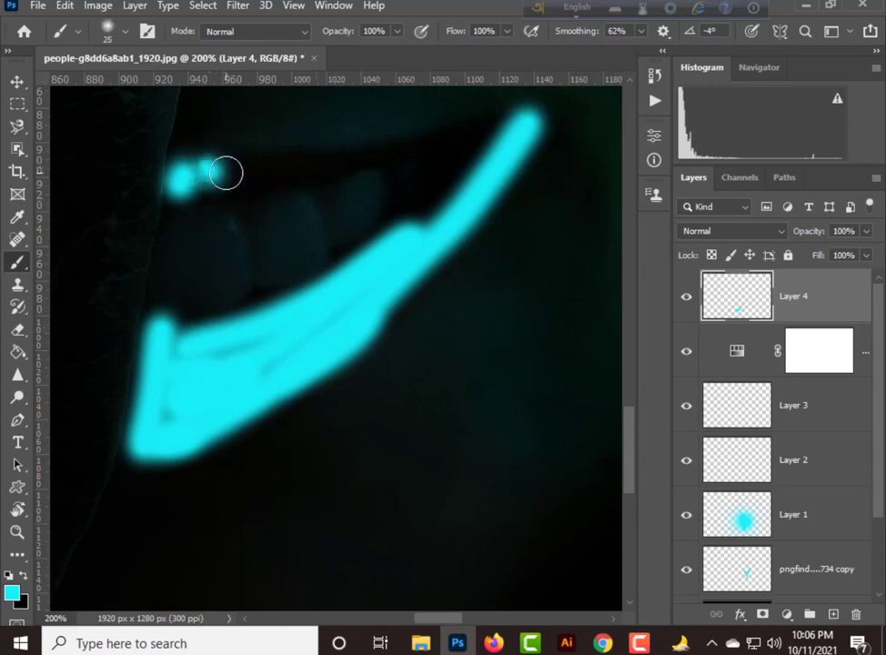
{"action": "key", "text": "ctrl+z"}
{"action": "key", "text": "bracketleft"}
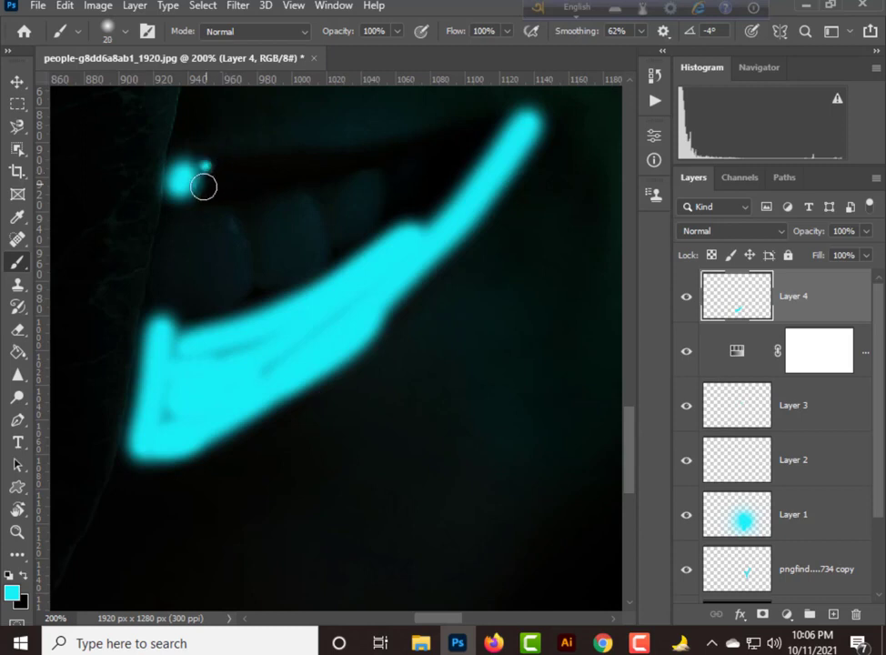
{"action": "left_click", "coordinate": [201, 187]}
{"action": "mouse_move", "coordinate": [235, 180]}
{"action": "left_mouse_down"}
{"action": "mouse_move", "coordinate": [290, 170]}
{"action": "mouse_move", "coordinate": [208, 175]}
{"action": "left_mouse_up"}
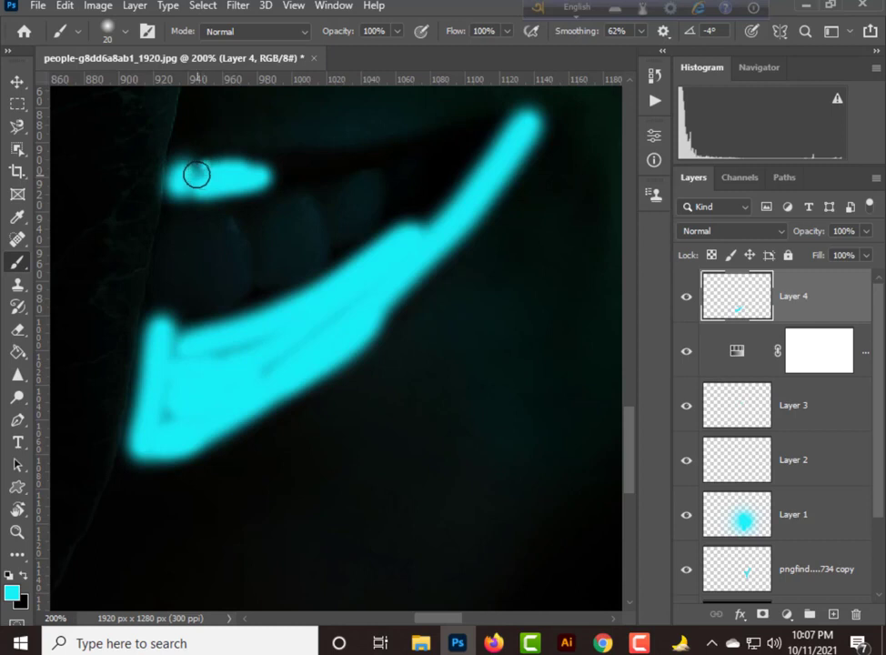
Extend the upper lip's cyan paint towards the mouth corner with a 10 px brush and fill in its thicker part above the teeth
{"action": "mouse_move", "coordinate": [193, 174]}
{"action": "left_mouse_down"}
{"action": "mouse_move", "coordinate": [279, 178]}
{"action": "mouse_move", "coordinate": [281, 162]}
{"action": "mouse_move", "coordinate": [390, 150]}
{"action": "mouse_move", "coordinate": [497, 124]}
{"action": "left_mouse_up"}
{"action": "key", "text": "bracketleft"}
{"action": "key", "text": "bracketleft"}
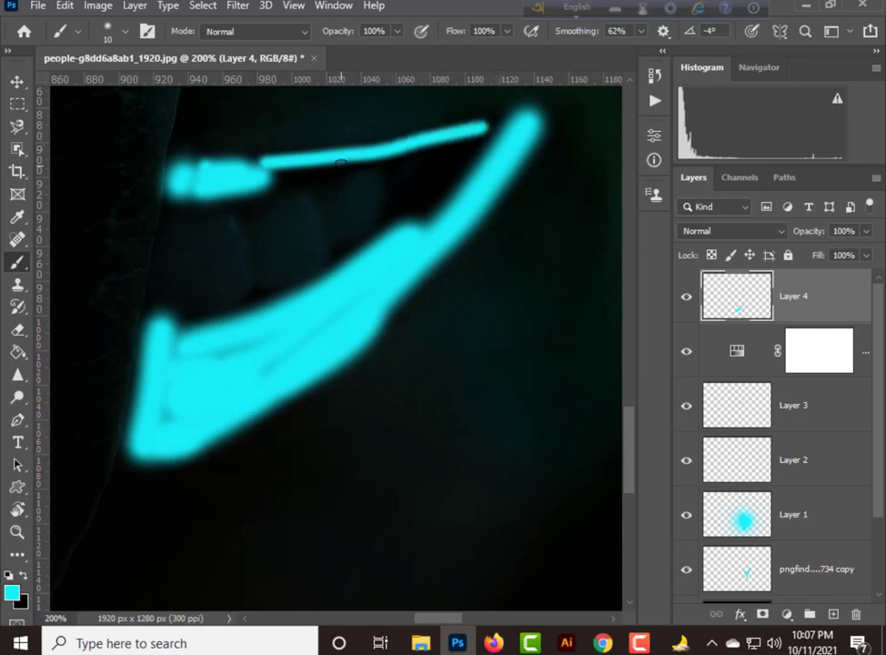
{"action": "left_click_drag", "start_coordinate": [359, 162], "coordinate": [301, 179]}
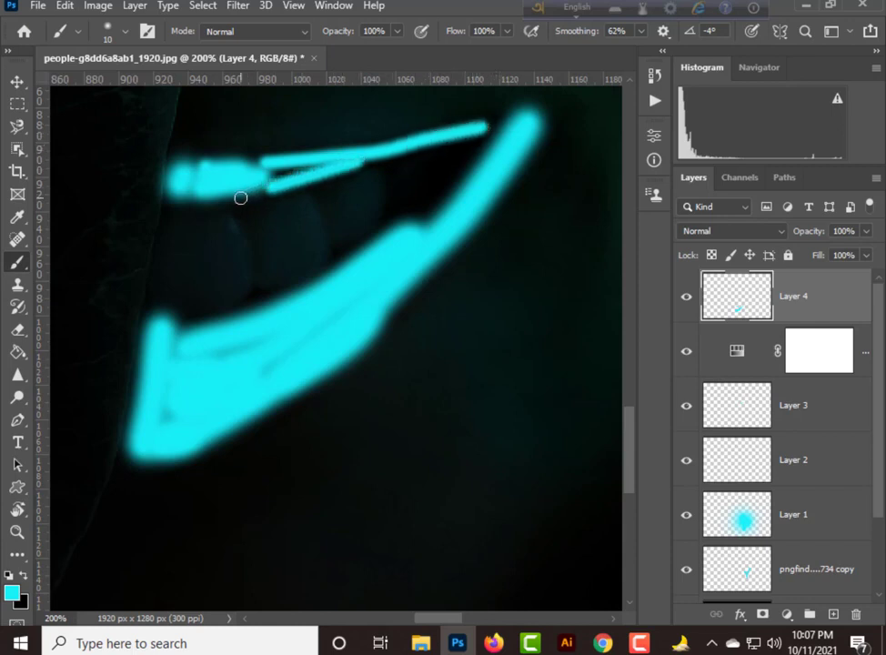
{"action": "mouse_move", "coordinate": [240, 197]}
{"action": "left_mouse_down"}
{"action": "mouse_move", "coordinate": [266, 179]}
{"action": "mouse_move", "coordinate": [336, 163]}
{"action": "left_mouse_up"}
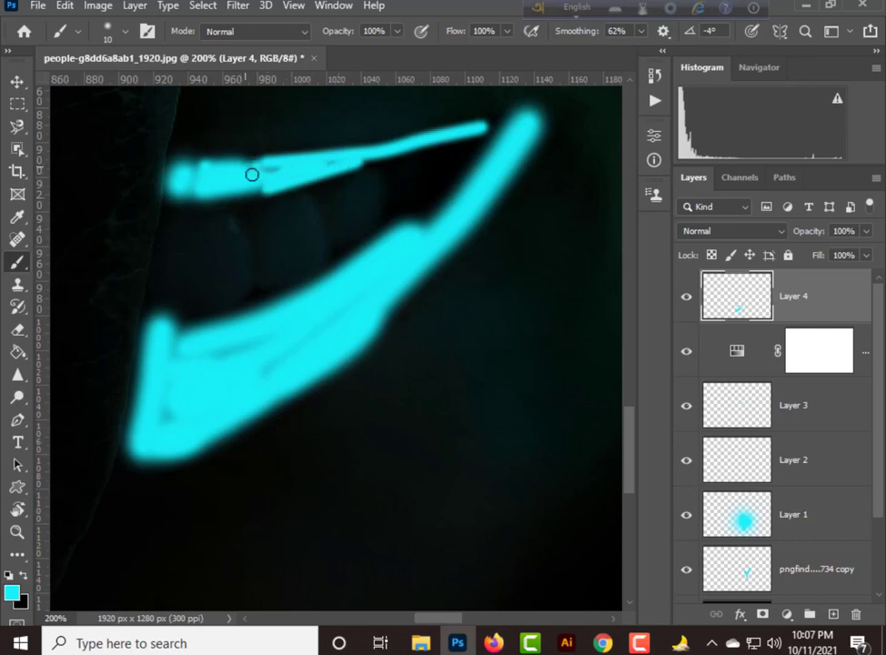
Set the blend mode of the painted lip layer, Layer 4, to Divide and its opacity to 37%
{"action": "left_click", "coordinate": [702, 233]}
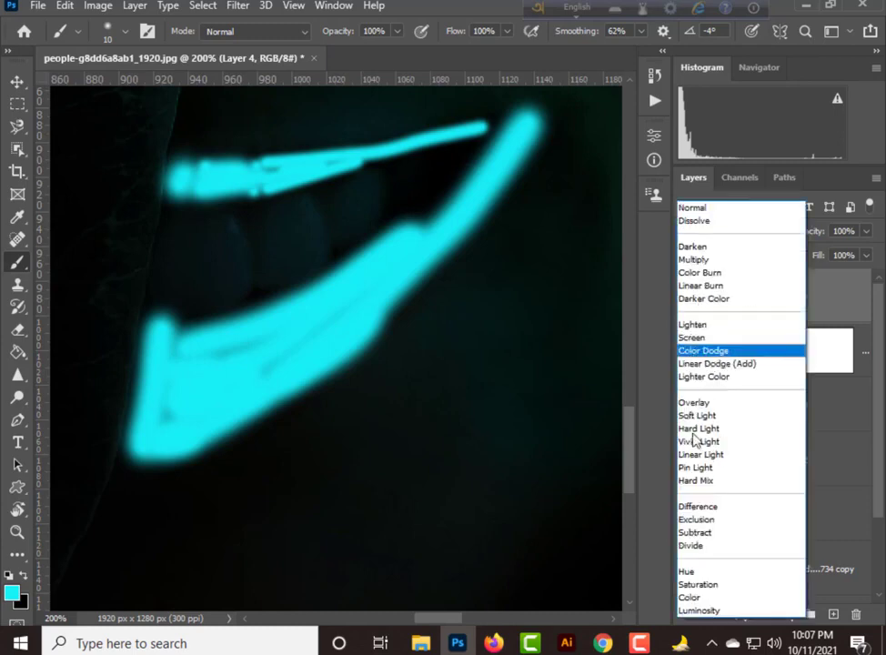
{"action": "left_click", "coordinate": [699, 547]}
{"action": "key", "text": "ctrl+minus"}
{"action": "key", "text": "ctrl+minus"}
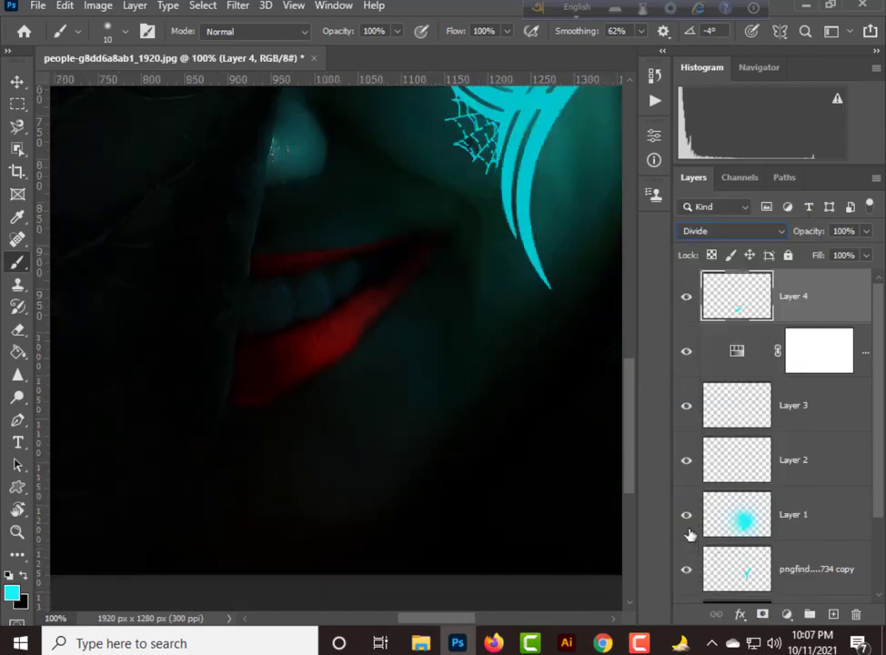
{"action": "key", "text": "ctrl+minus"}
{"action": "key", "text": "ctrl+minus"}
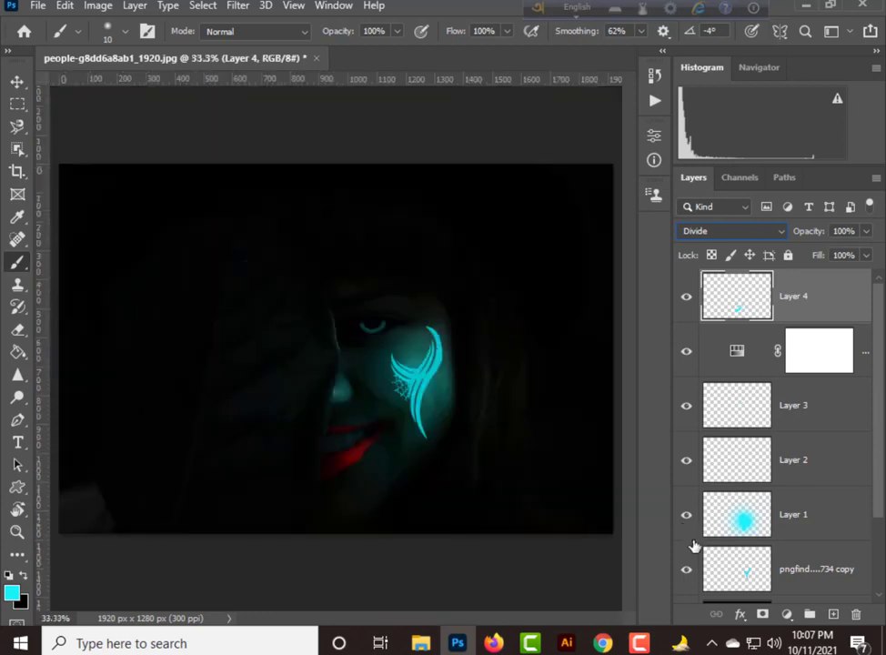
{"action": "left_click_drag", "start_coordinate": [870, 234], "coordinate": [825, 255]}
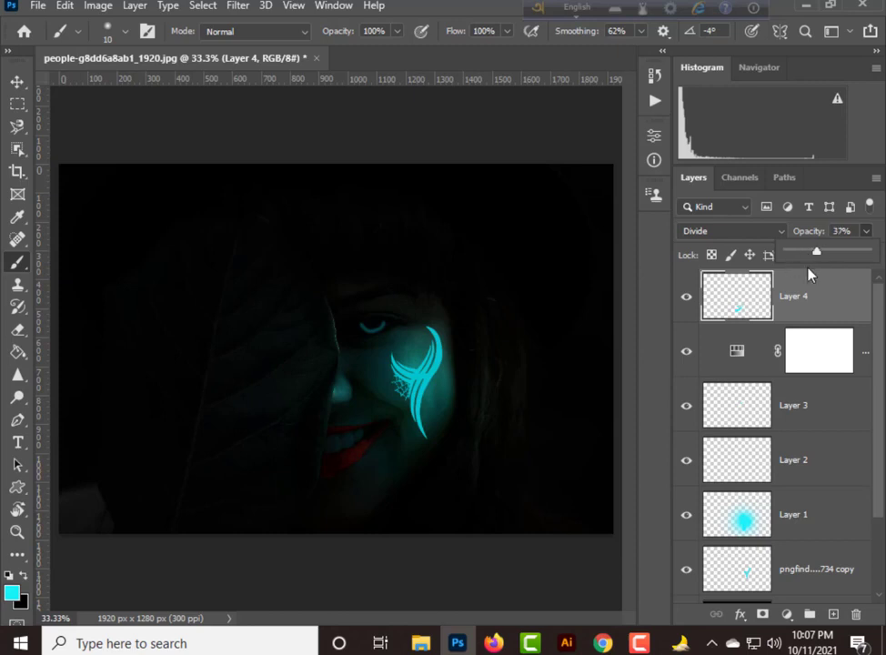
{"action": "left_click", "coordinate": [17, 75]}
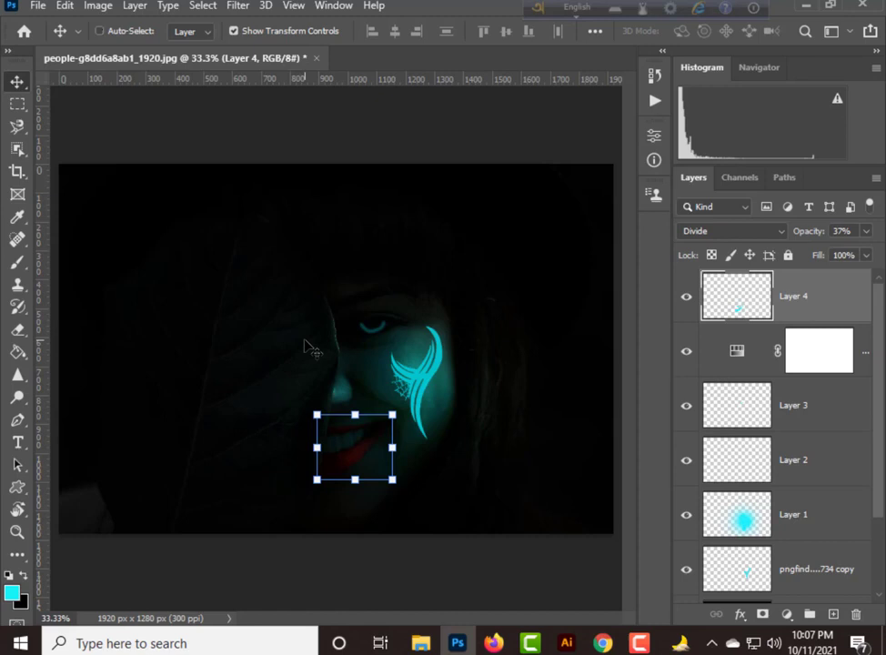
{"action": "key", "text": "ctrl+minus"}
{"action": "left_click", "coordinate": [537, 159]}
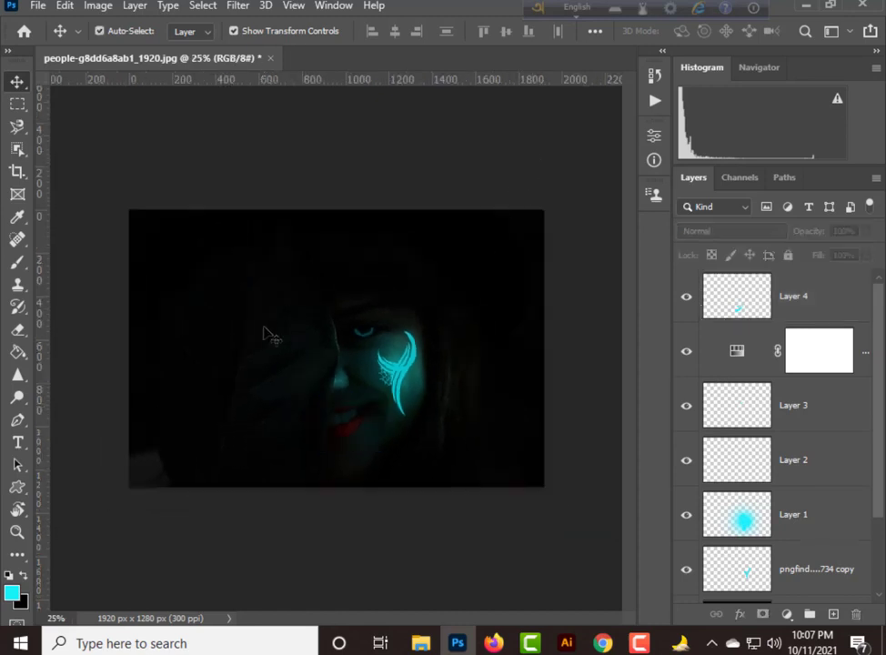
{"action": "left_click", "coordinate": [806, 305]}
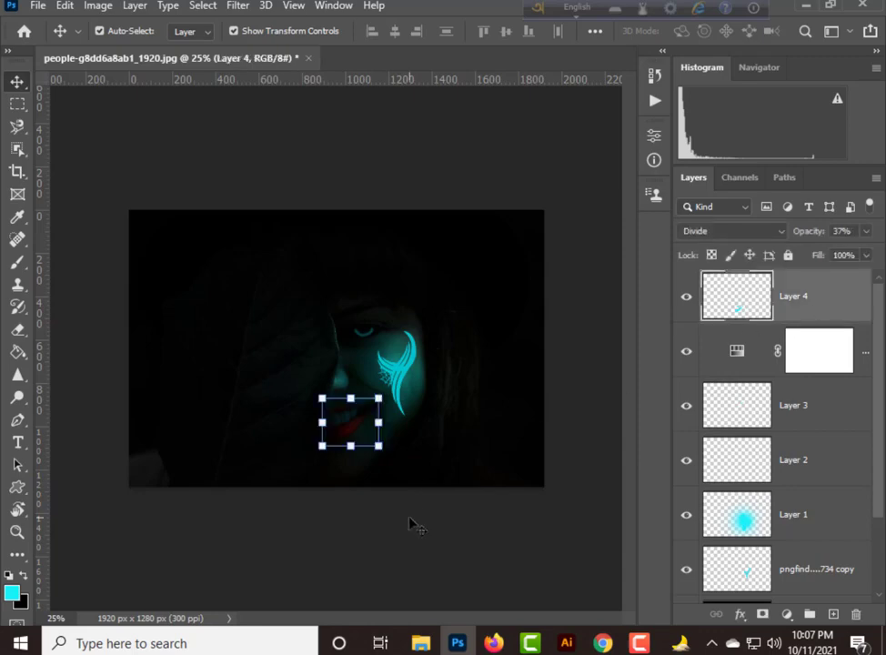